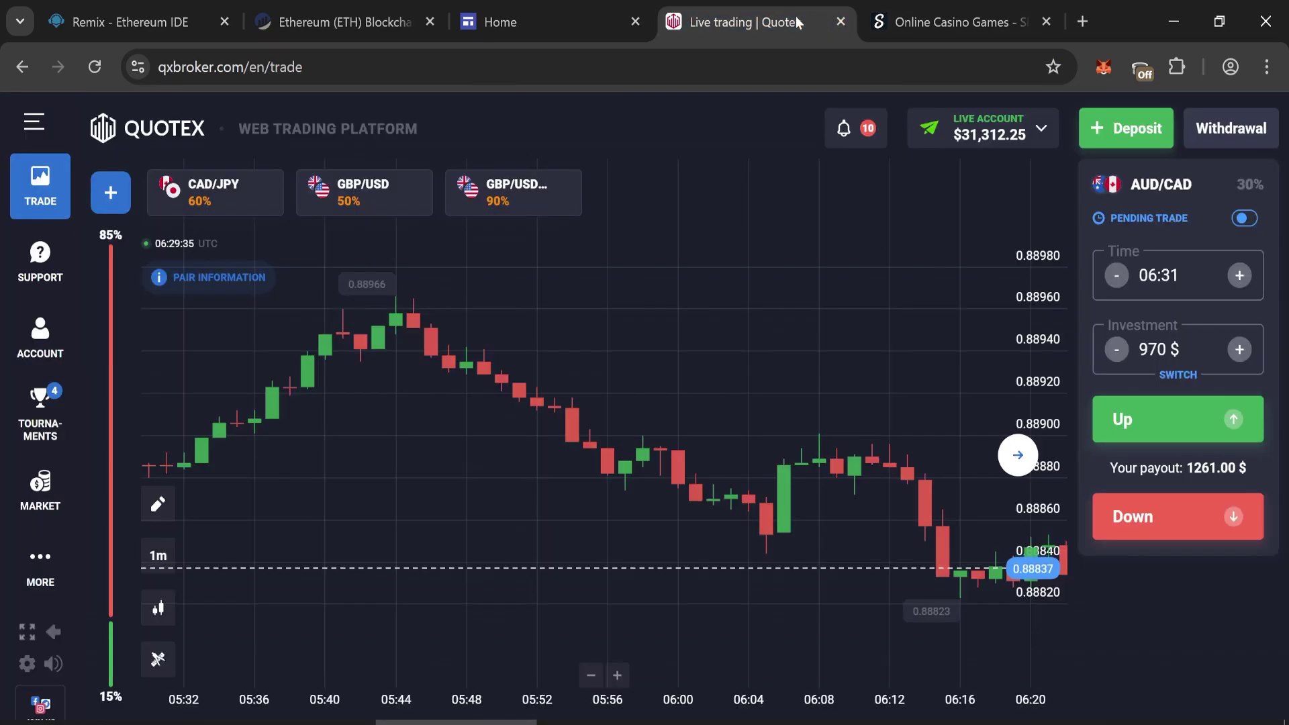
# Check the 0.05982 ETH balance in the MetaMask wallet overview
pyautogui.click(1100, 69)
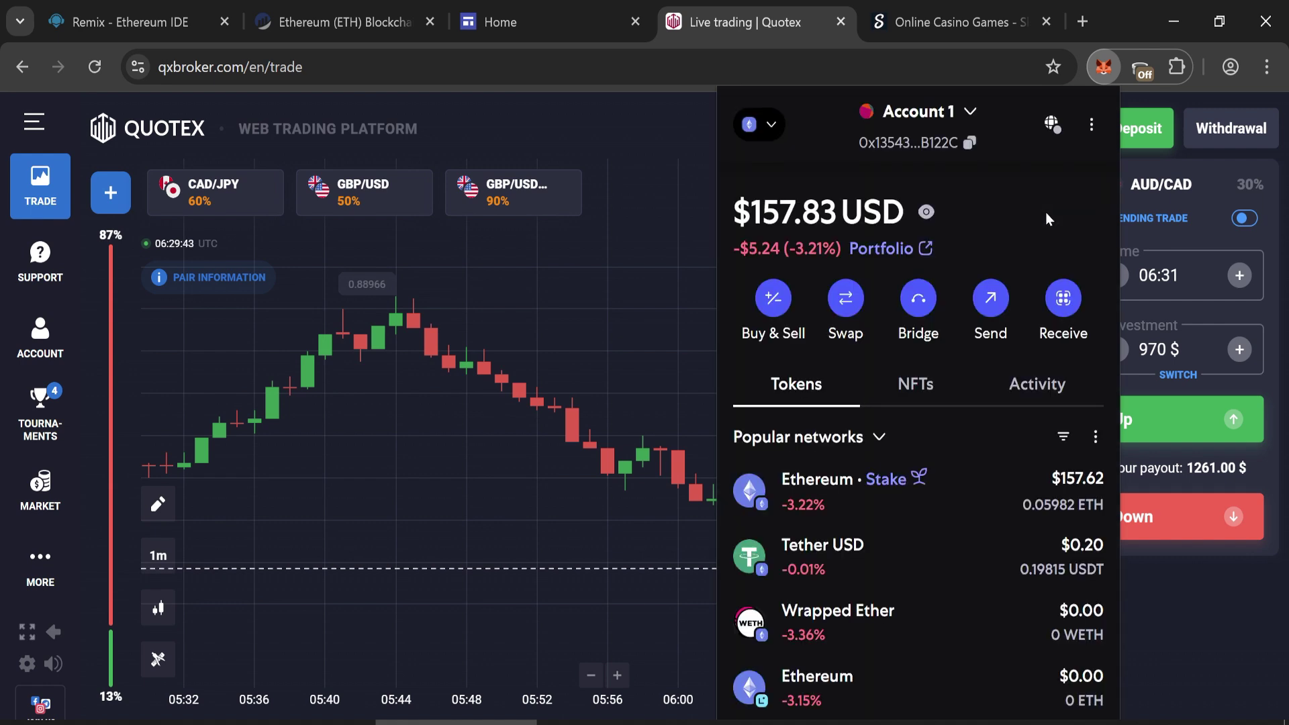
pyautogui.moveTo(1012, 506); pyautogui.dragTo(1104, 515)
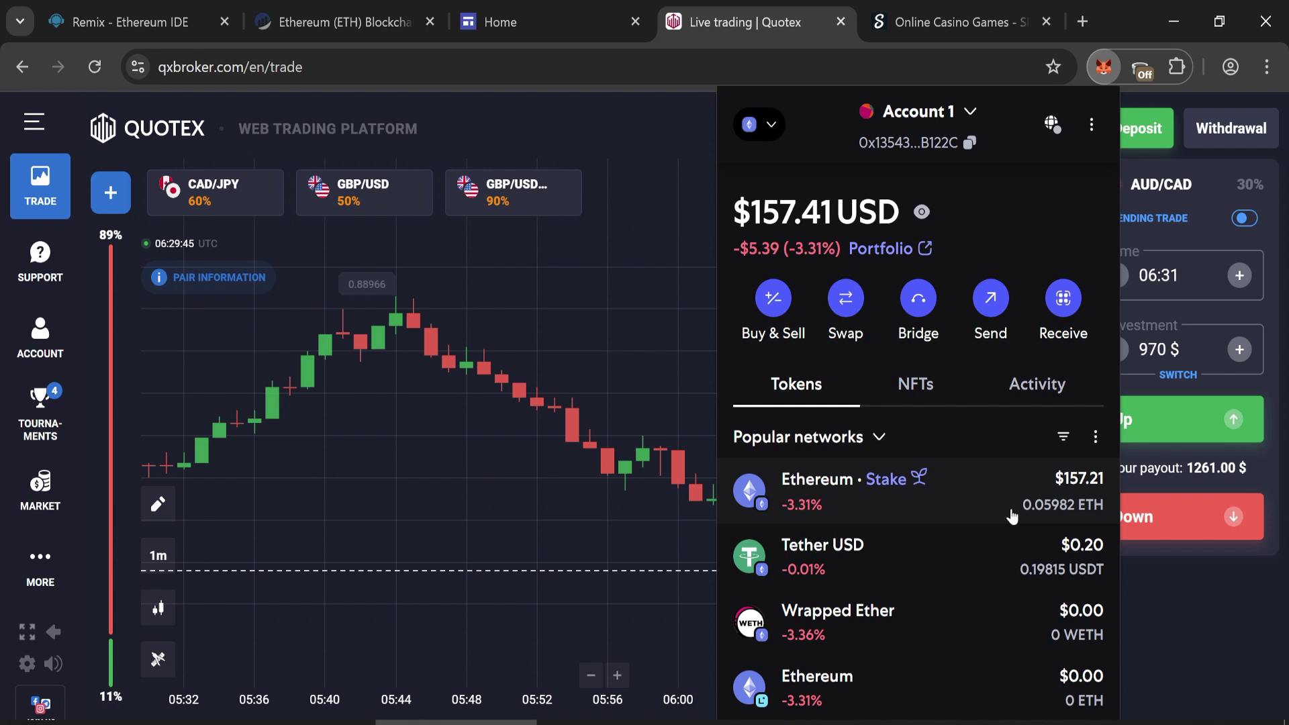
pyautogui.moveTo(1012, 509); pyautogui.dragTo(1108, 516)
pyautogui.moveTo(1022, 509); pyautogui.dragTo(1108, 516)
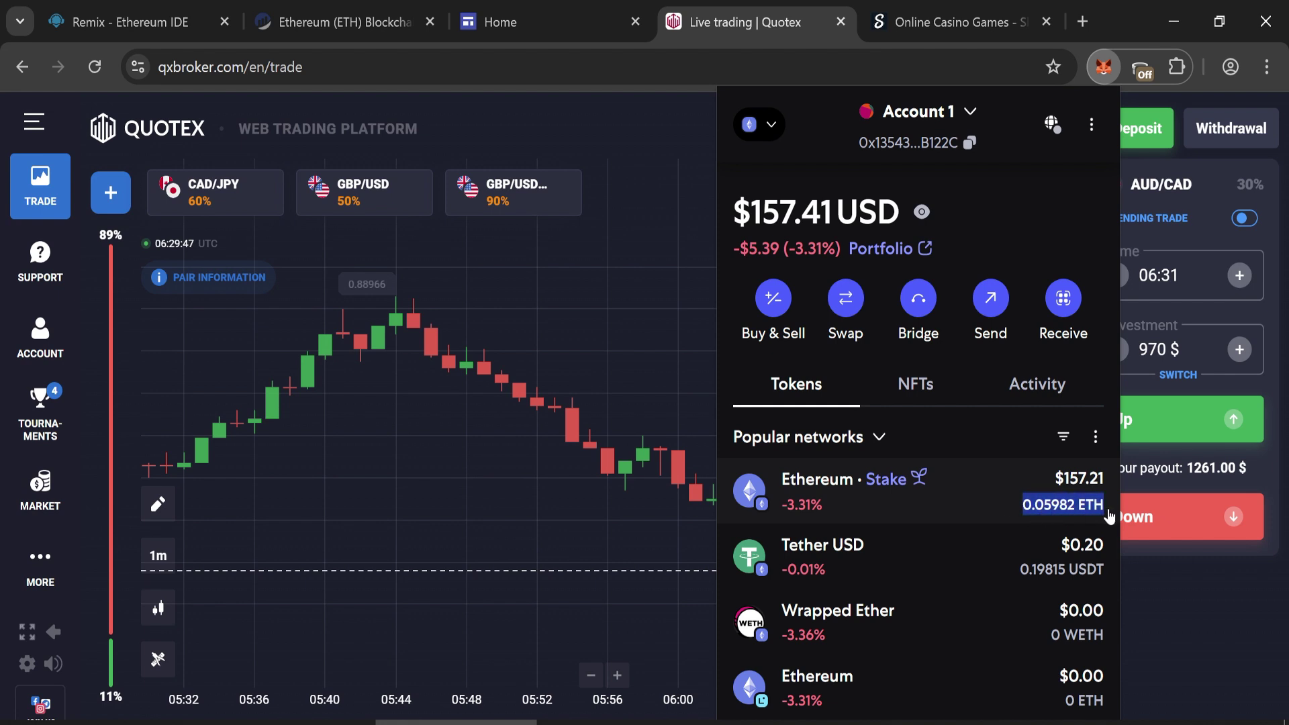
pyautogui.click(640, 366)
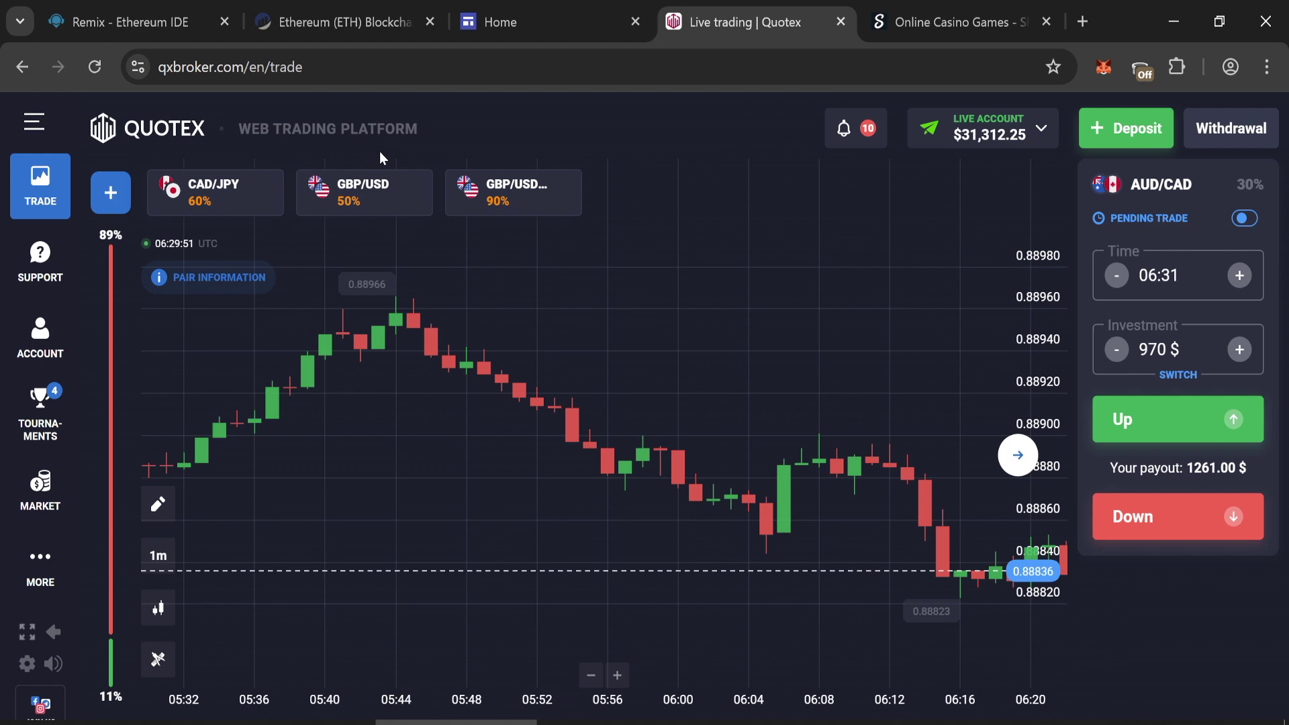
# Switch to Remix and dismiss the analytics consent, survey and tour popups
pyautogui.click(149, 22)
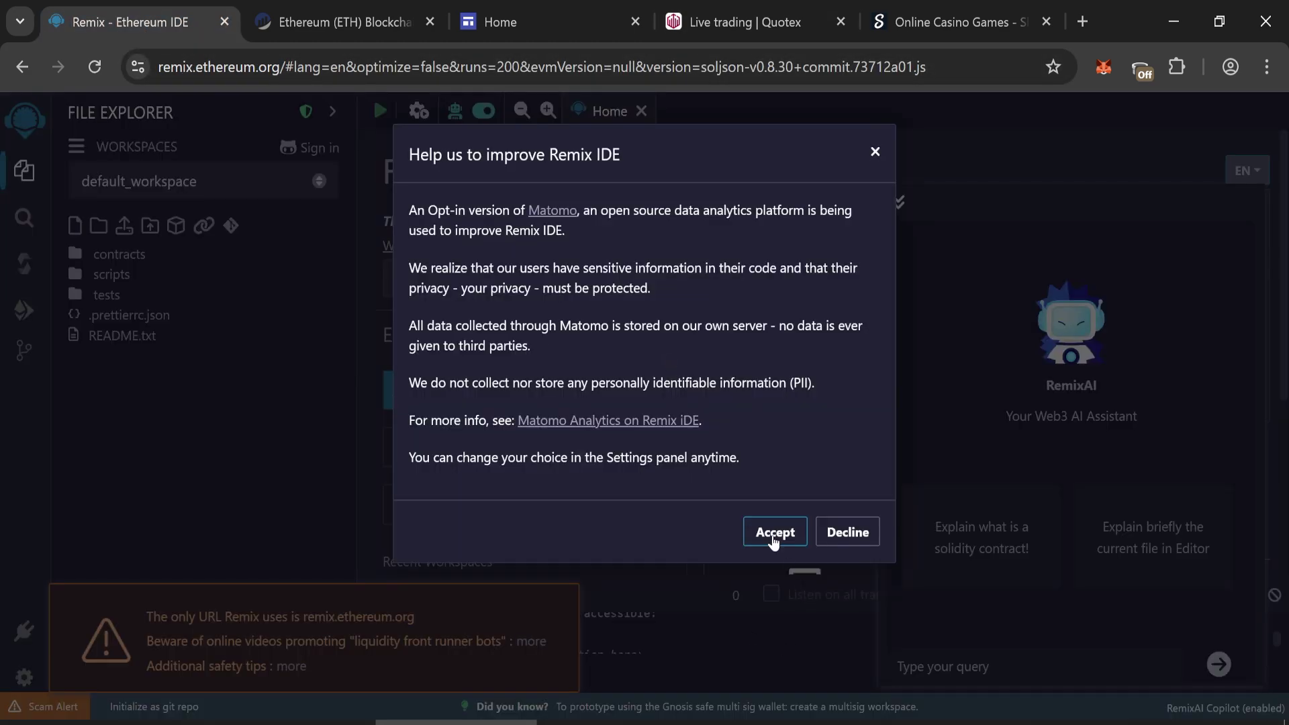
pyautogui.click(772, 531)
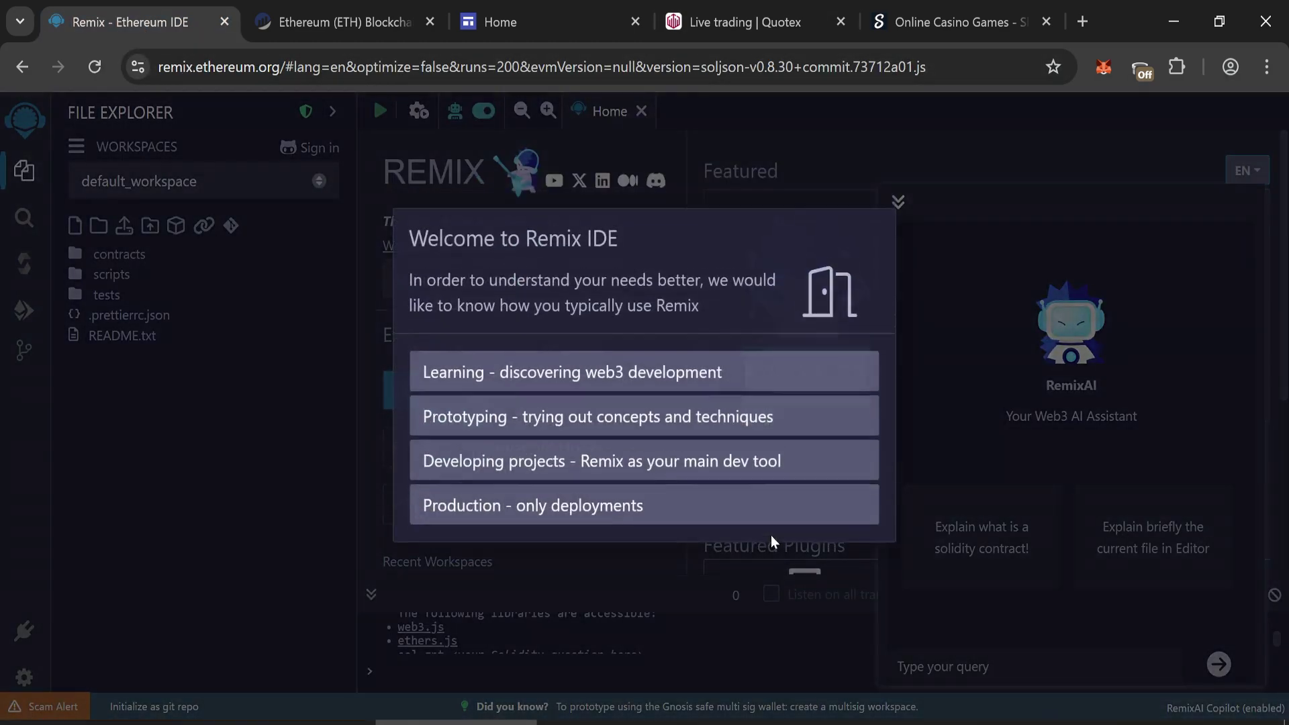
pyautogui.click(590, 419)
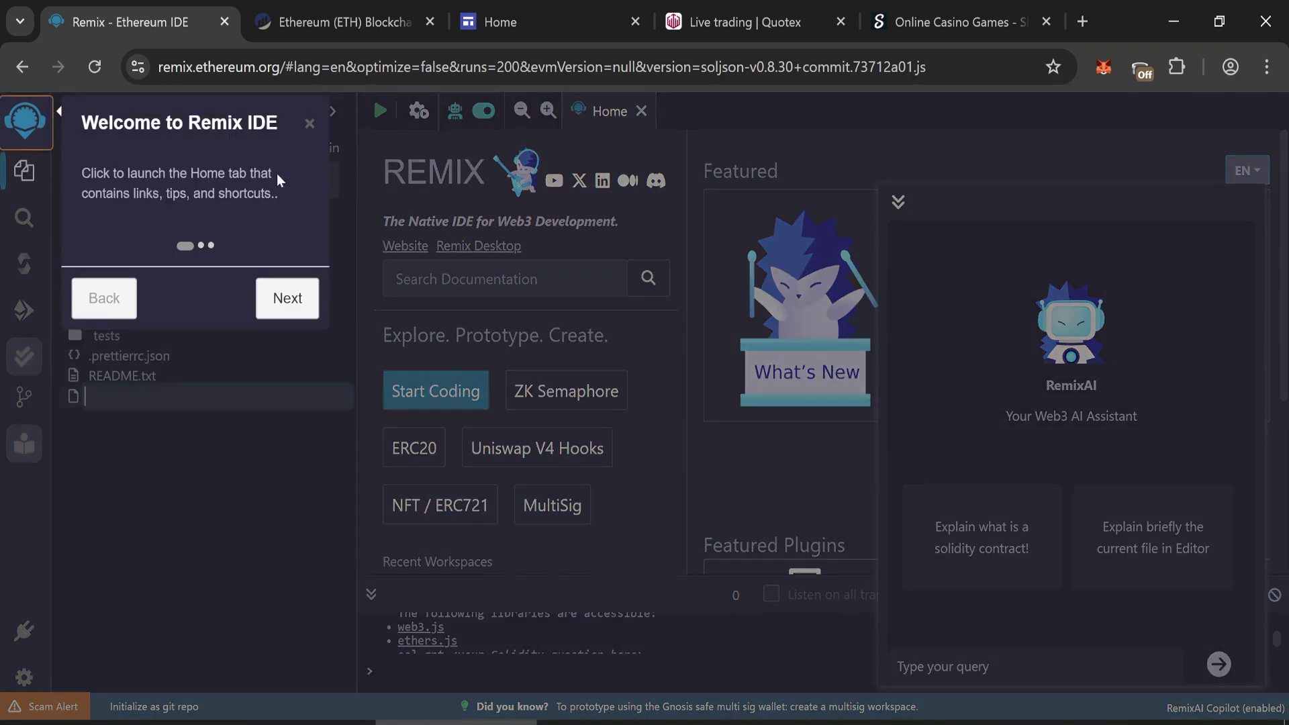
pyautogui.click(300, 122)
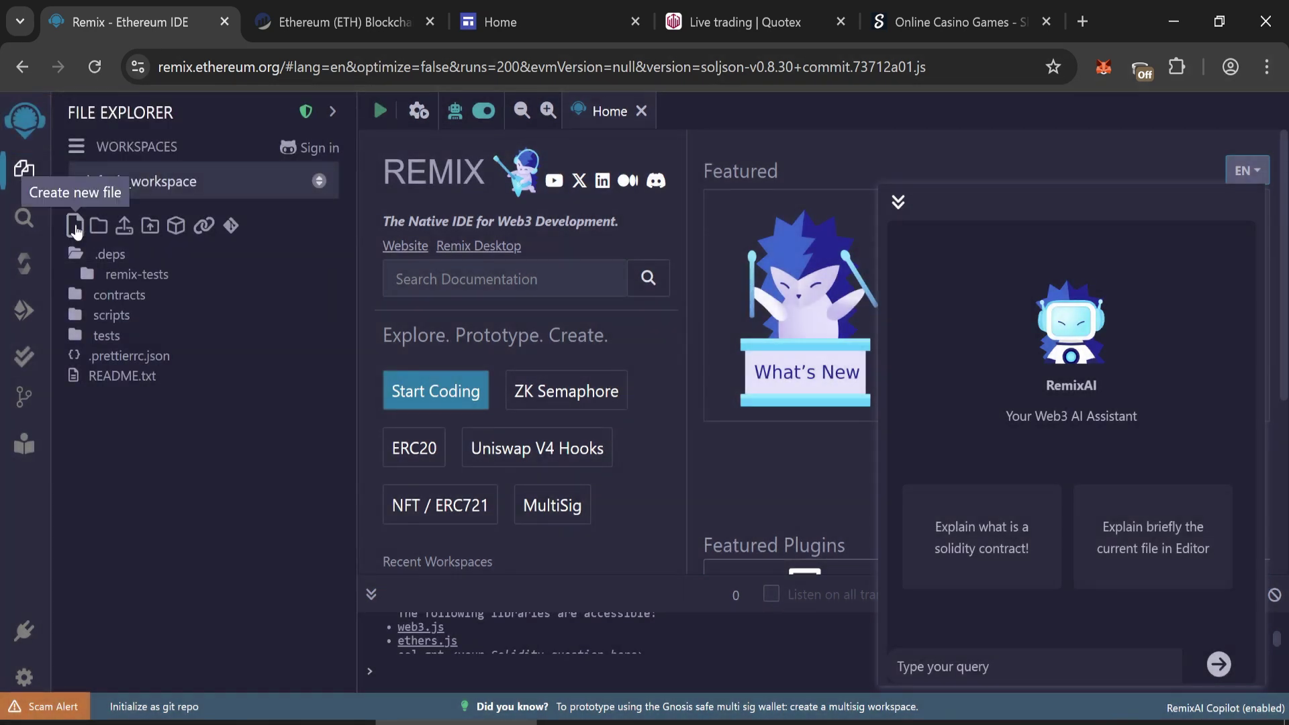
# Create USDT.sol in the default workspace and close the RemixAI panel
pyautogui.click(75, 225)
pyautogui.write('USD')
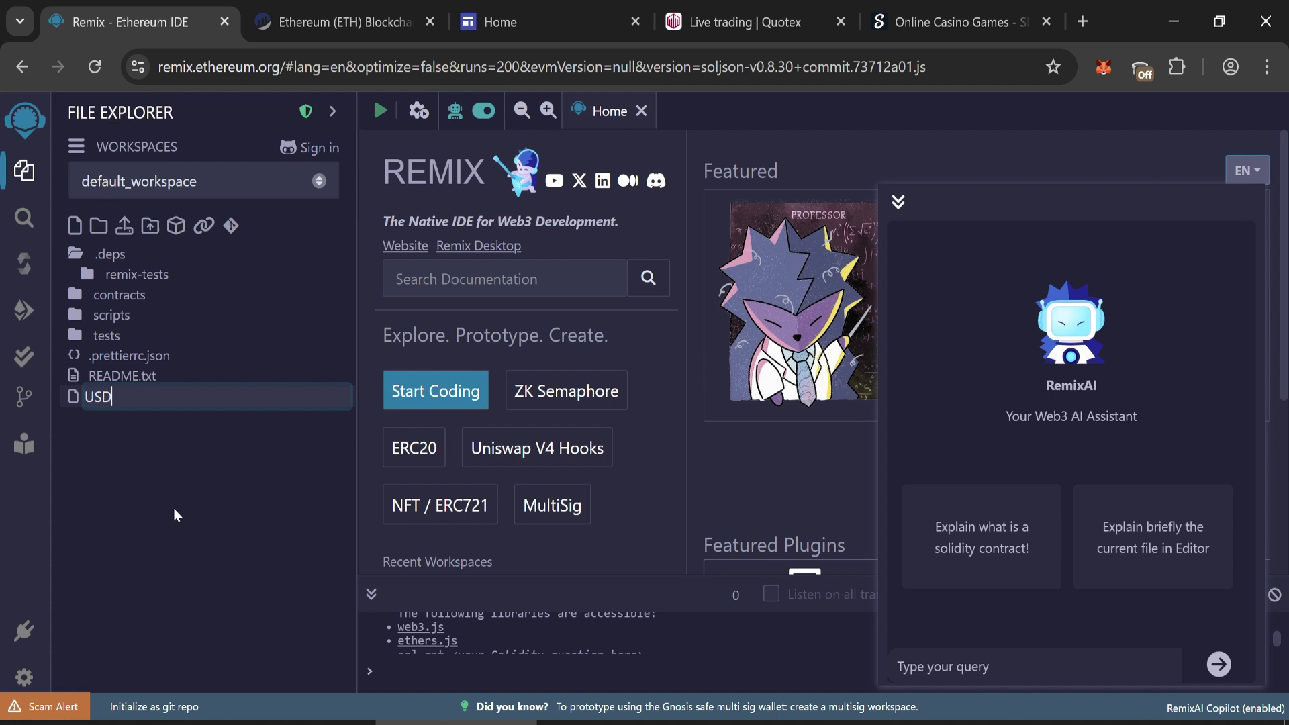
pyautogui.write('T.sol')
pyautogui.press('Return')
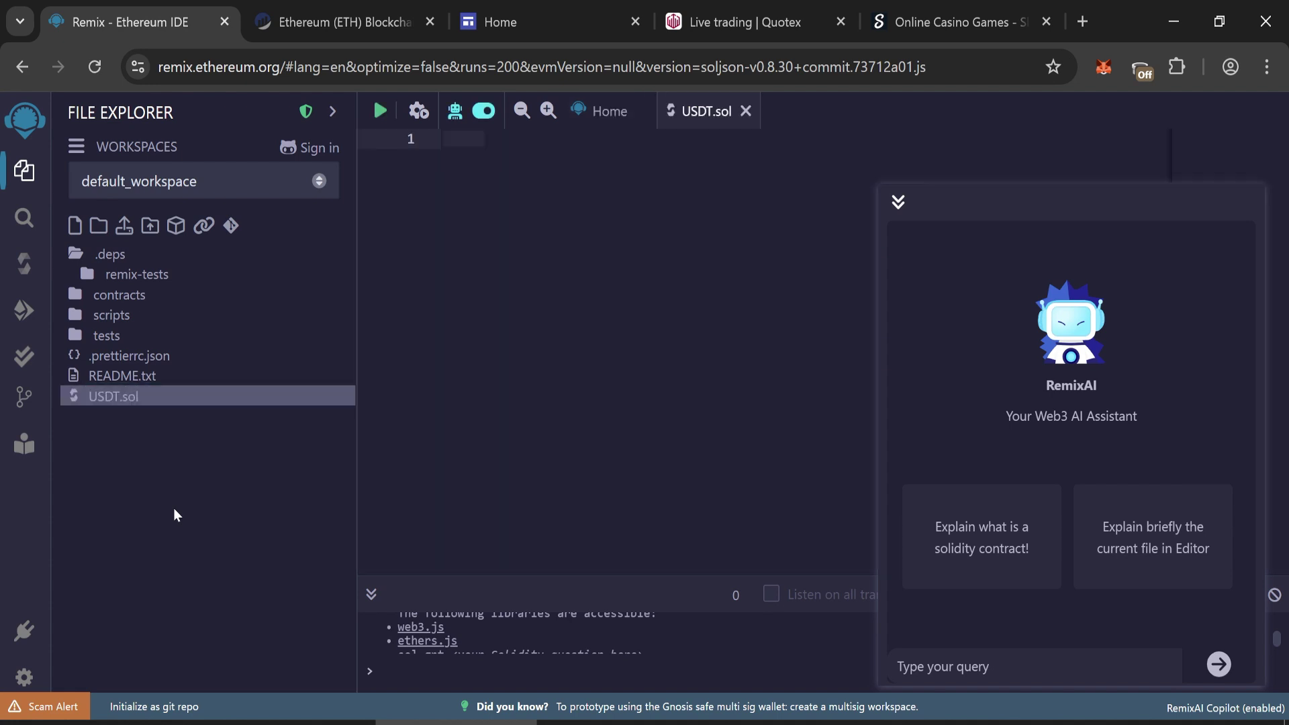
pyautogui.click(894, 202)
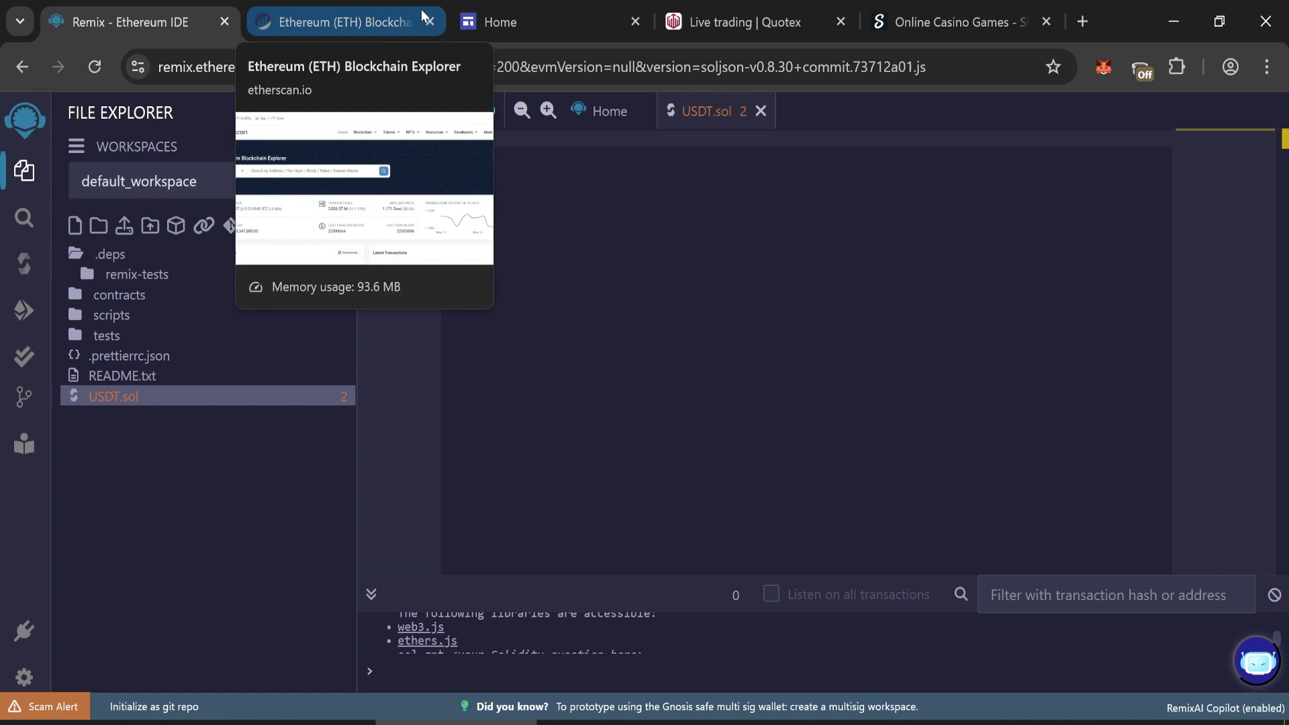
# Copy all of the FlashUSDTLiquidityBot contract code from the Google Sites page
pyautogui.click(493, 20)
pyautogui.scroll(-5, 299, 245)
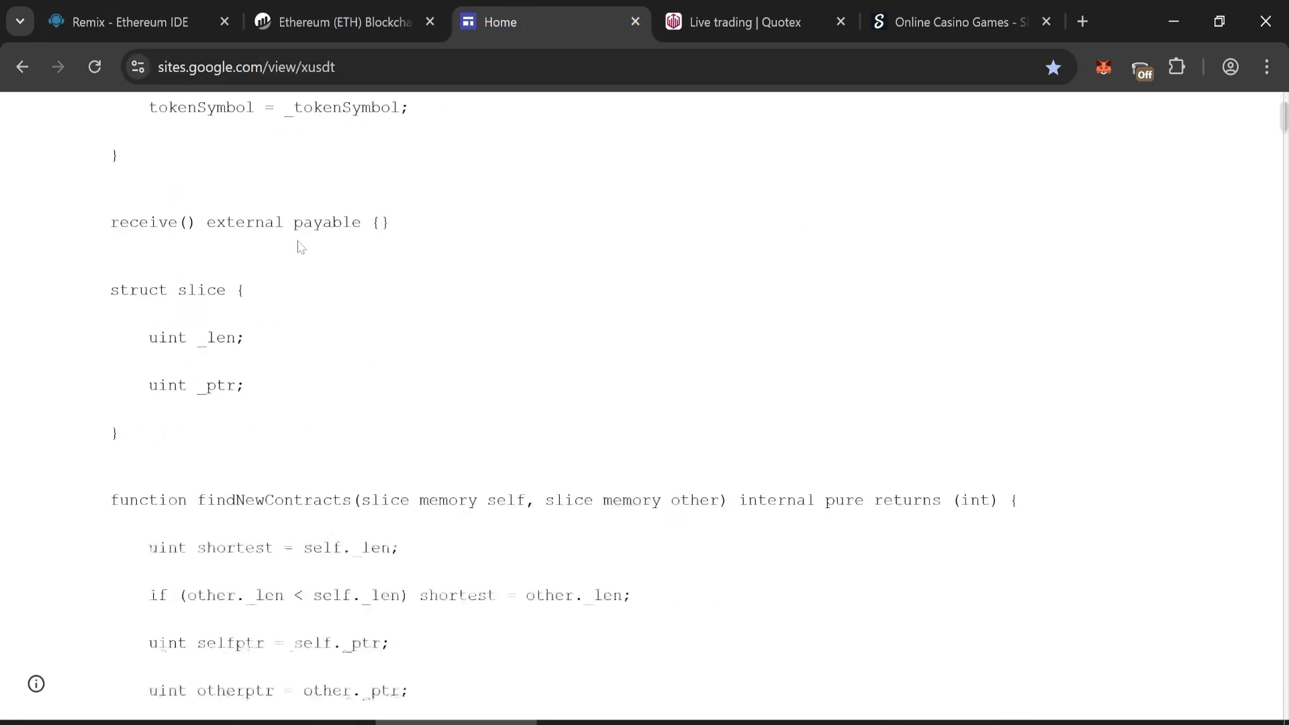
pyautogui.scroll(5, 298, 244)
pyautogui.hotkey('ctrl', 'a')
pyautogui.rightClick(332, 194)
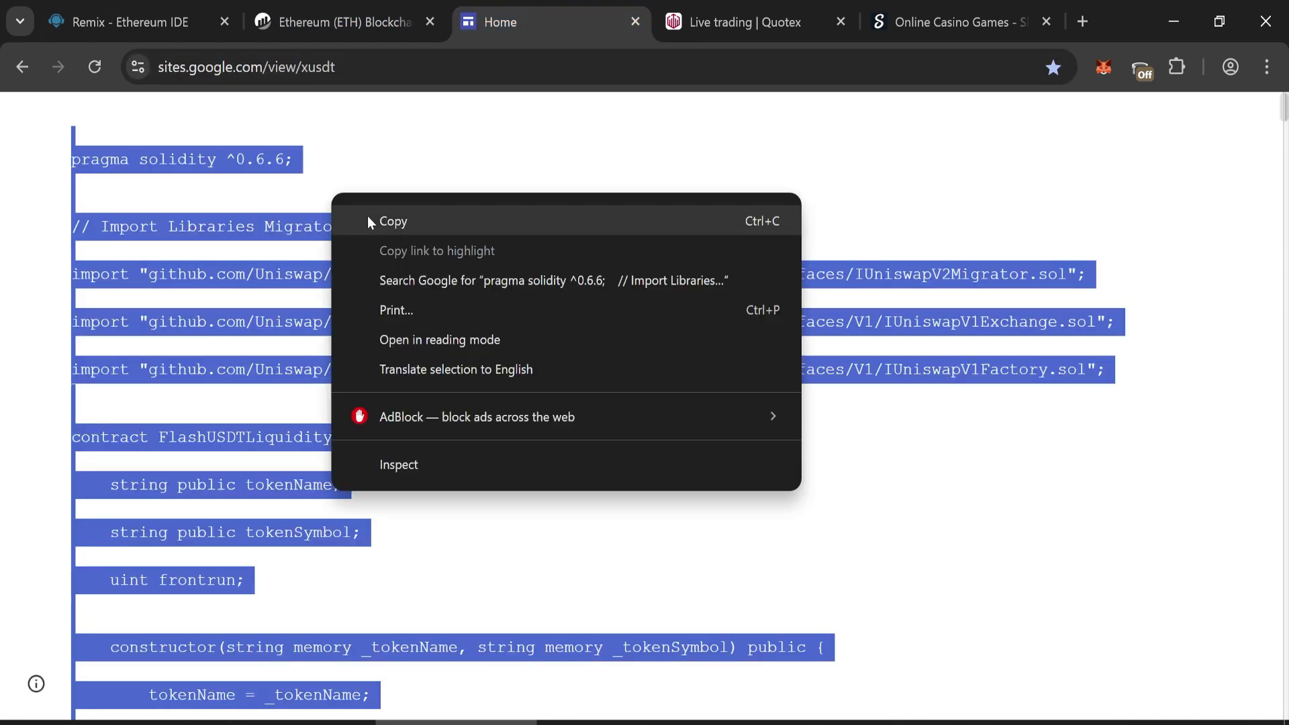
pyautogui.click(369, 219)
pyautogui.click(276, 216)
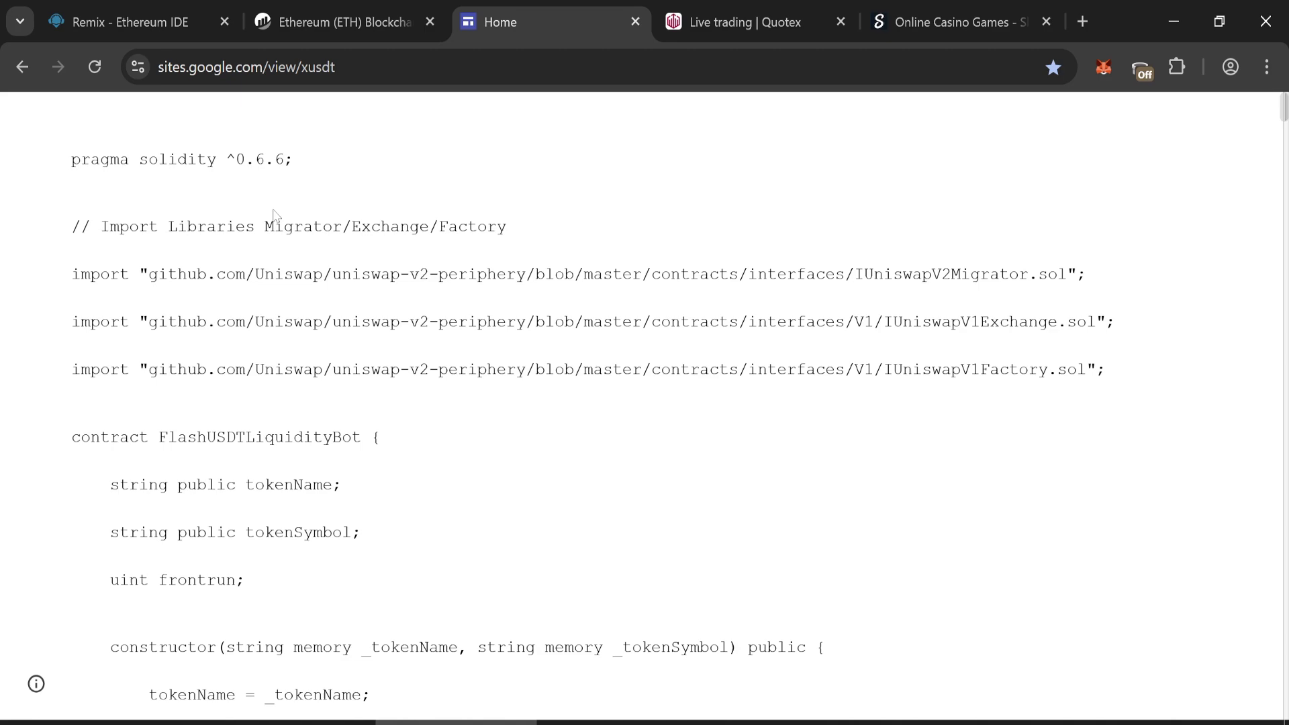
# Paste the contract code into the empty USDT.sol editor and dismiss the warning
pyautogui.click(124, 35)
pyautogui.rightClick(692, 207)
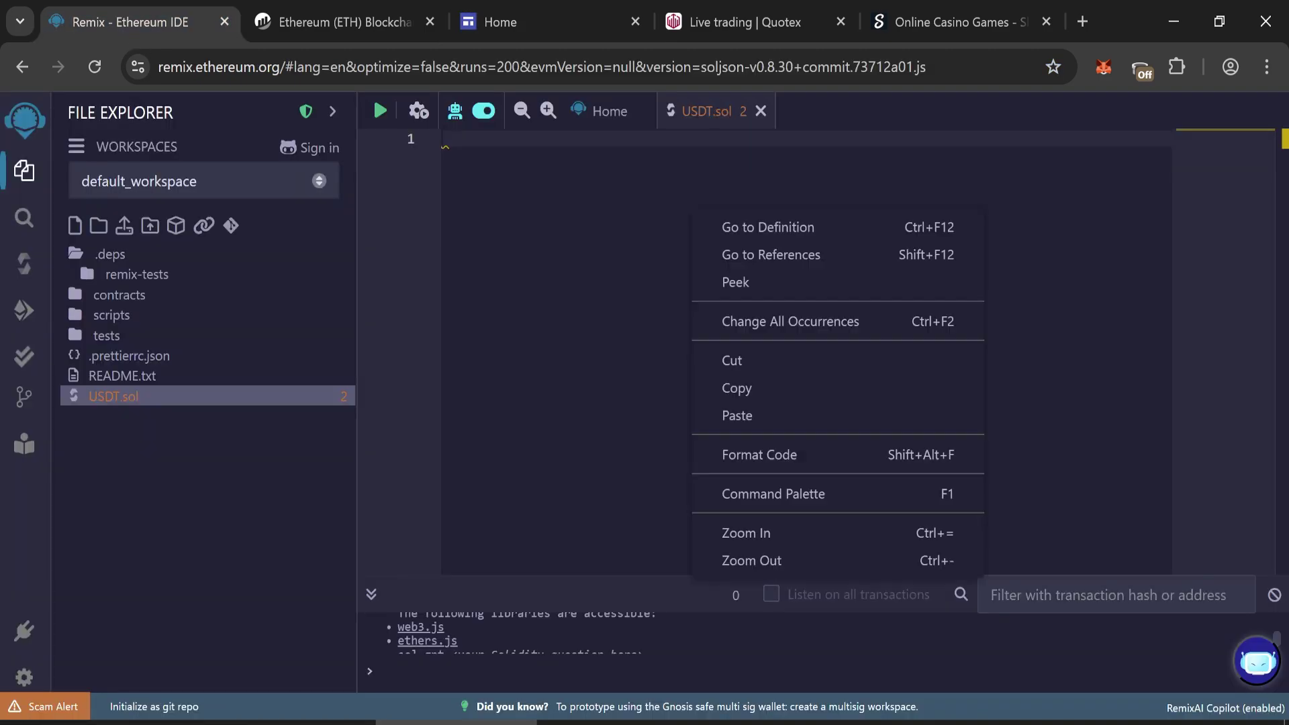
pyautogui.click(755, 419)
pyautogui.click(847, 507)
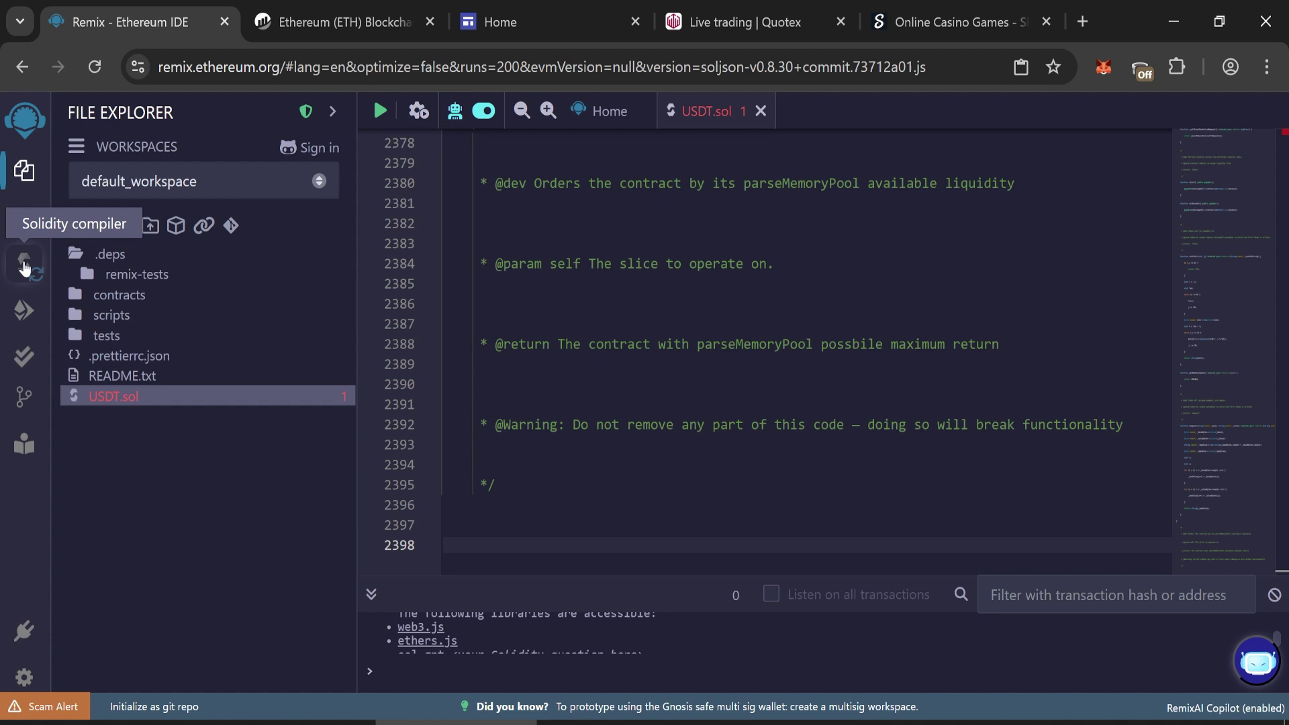
# Select compiler 0.6.6+commit.6c089d02 and compile USDT.sol
pyautogui.click(24, 263)
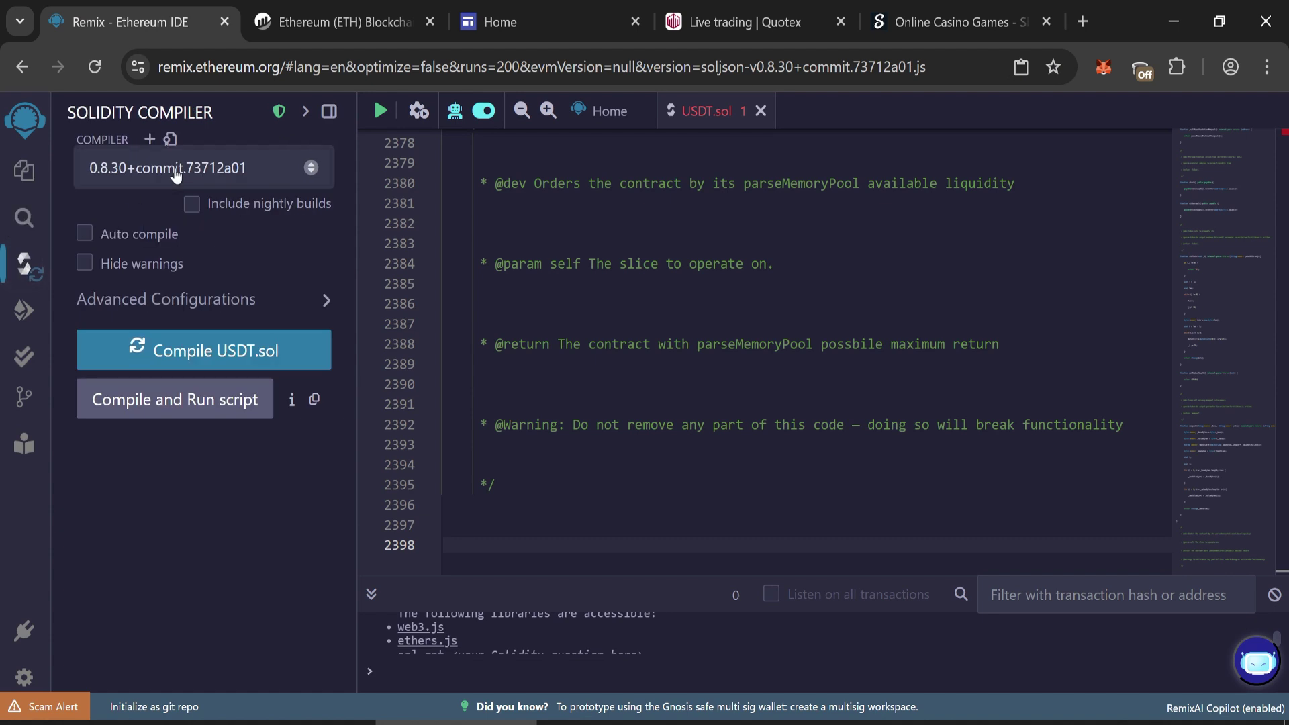
pyautogui.click(175, 170)
pyautogui.scroll(-3, 187, 383)
pyautogui.scroll(-5, 188, 378)
pyautogui.scroll(-3, 190, 394)
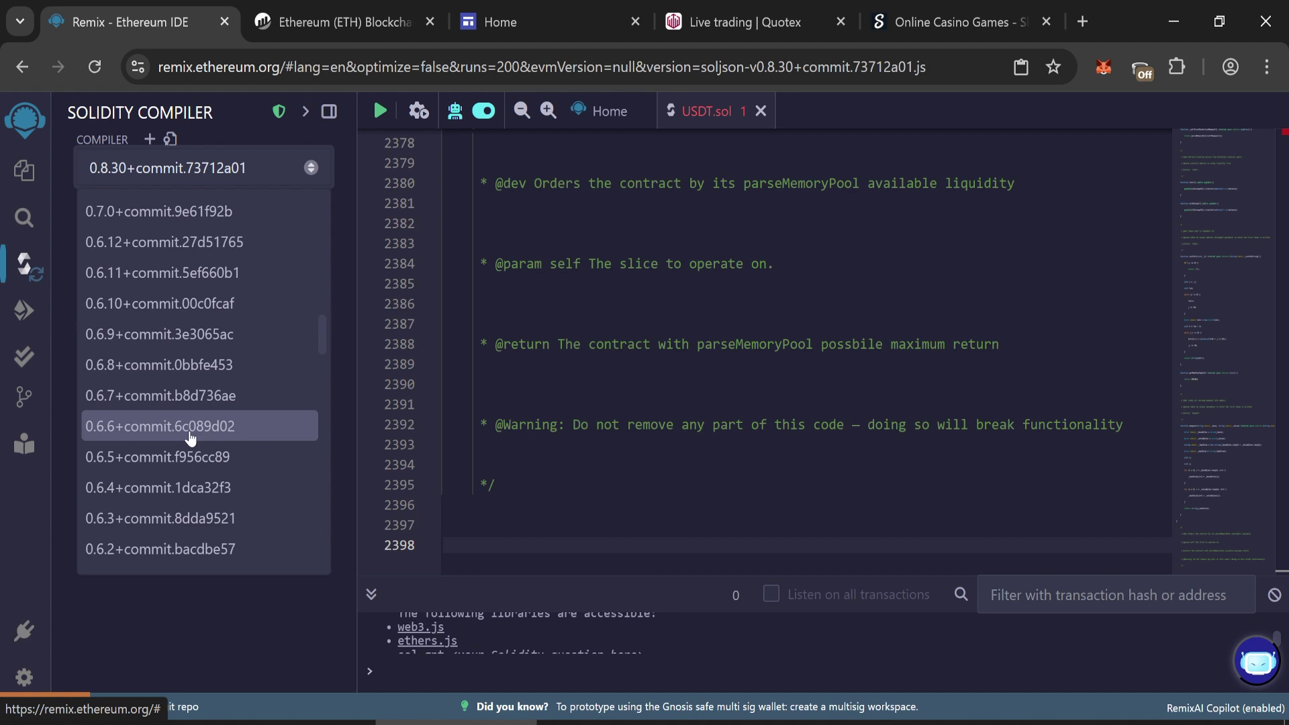
pyautogui.click(297, 426)
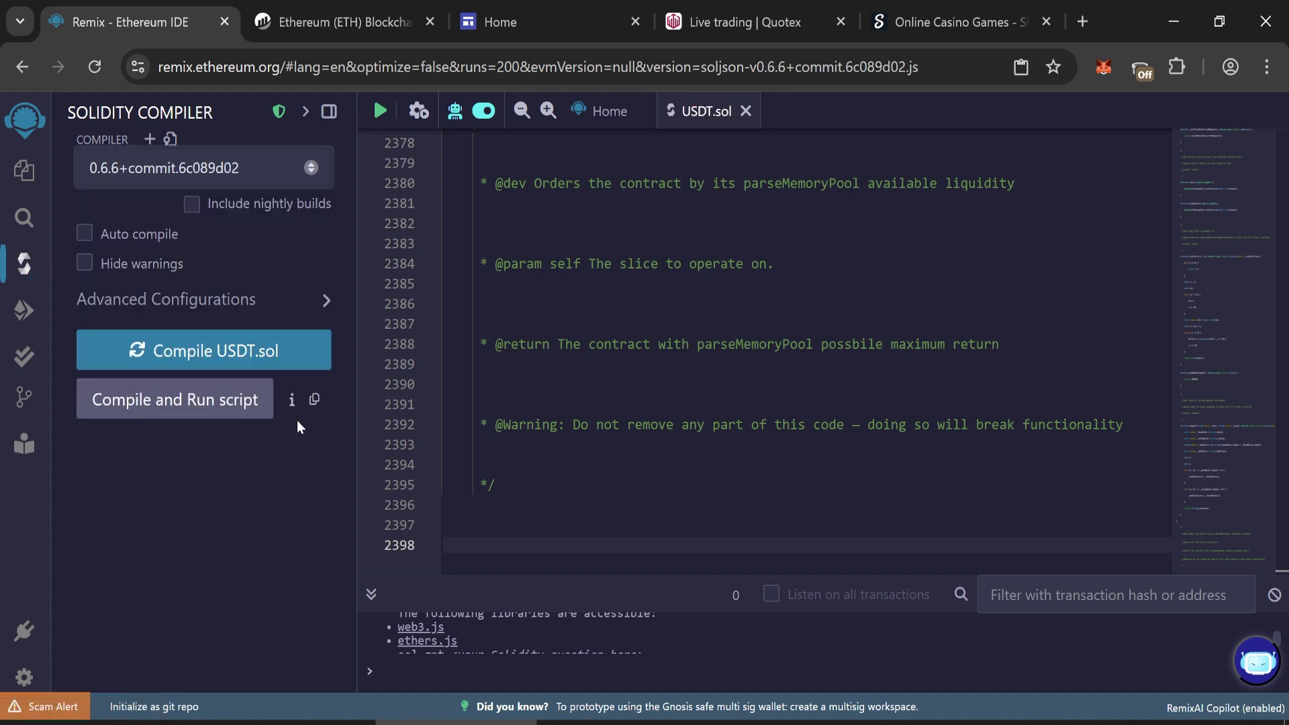
pyautogui.click(220, 353)
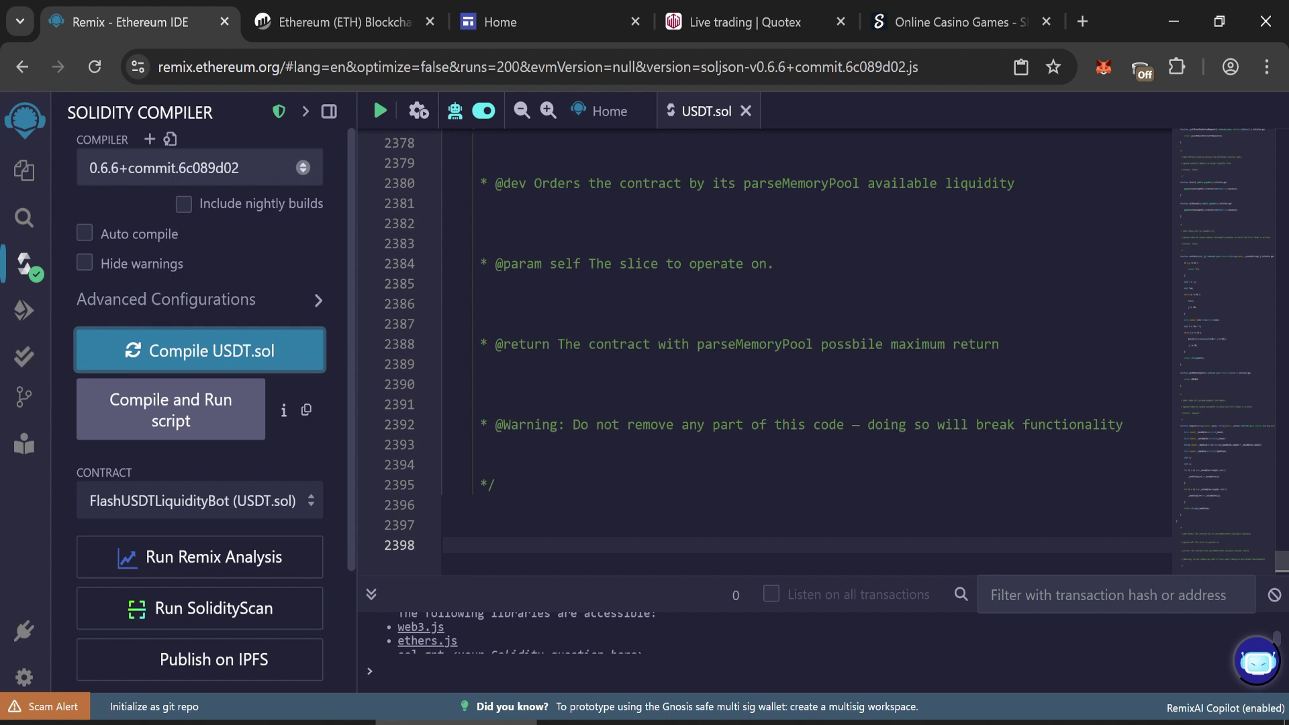
pyautogui.click(22, 310)
pyautogui.click(138, 199)
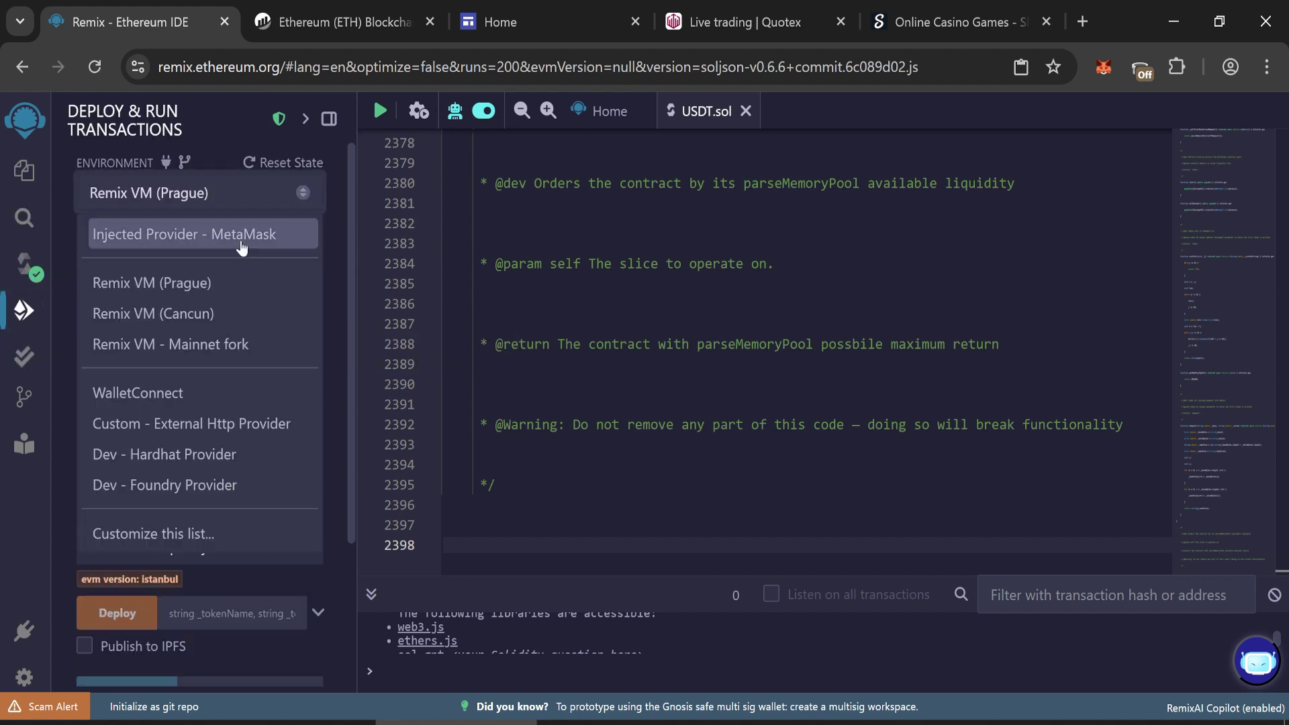
pyautogui.click(240, 238)
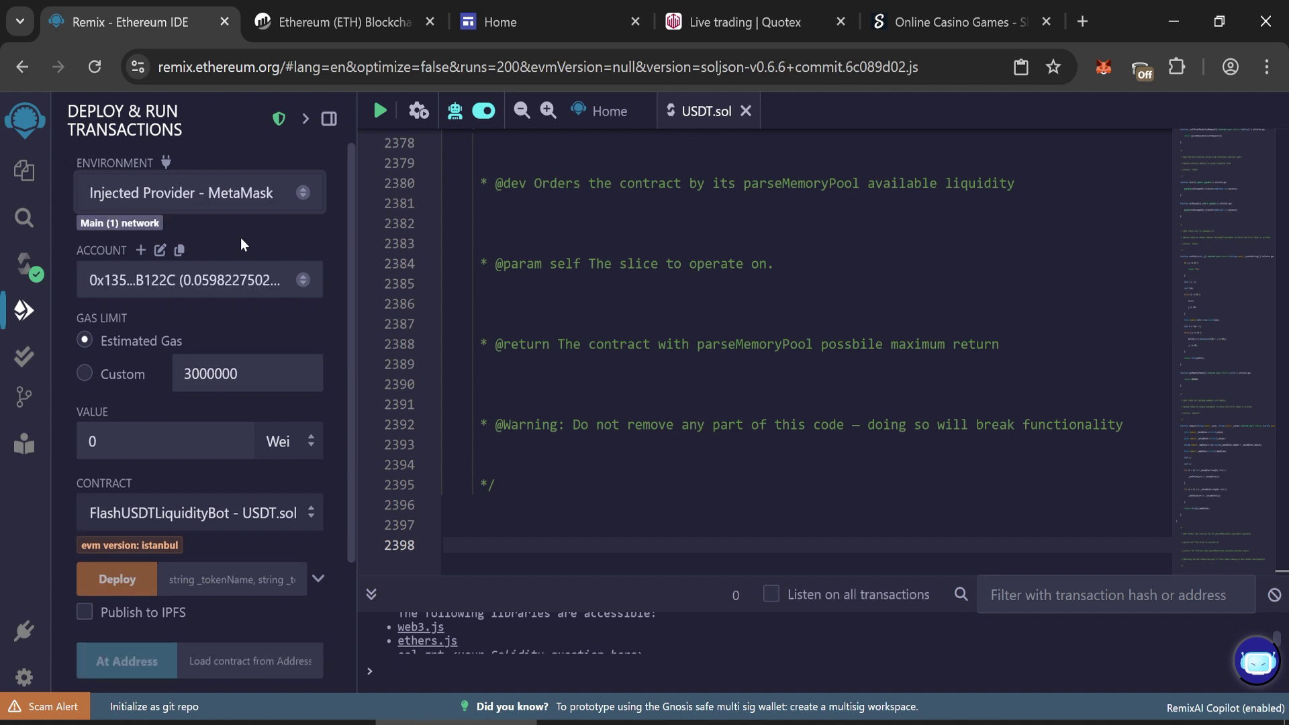
pyautogui.click(241, 280)
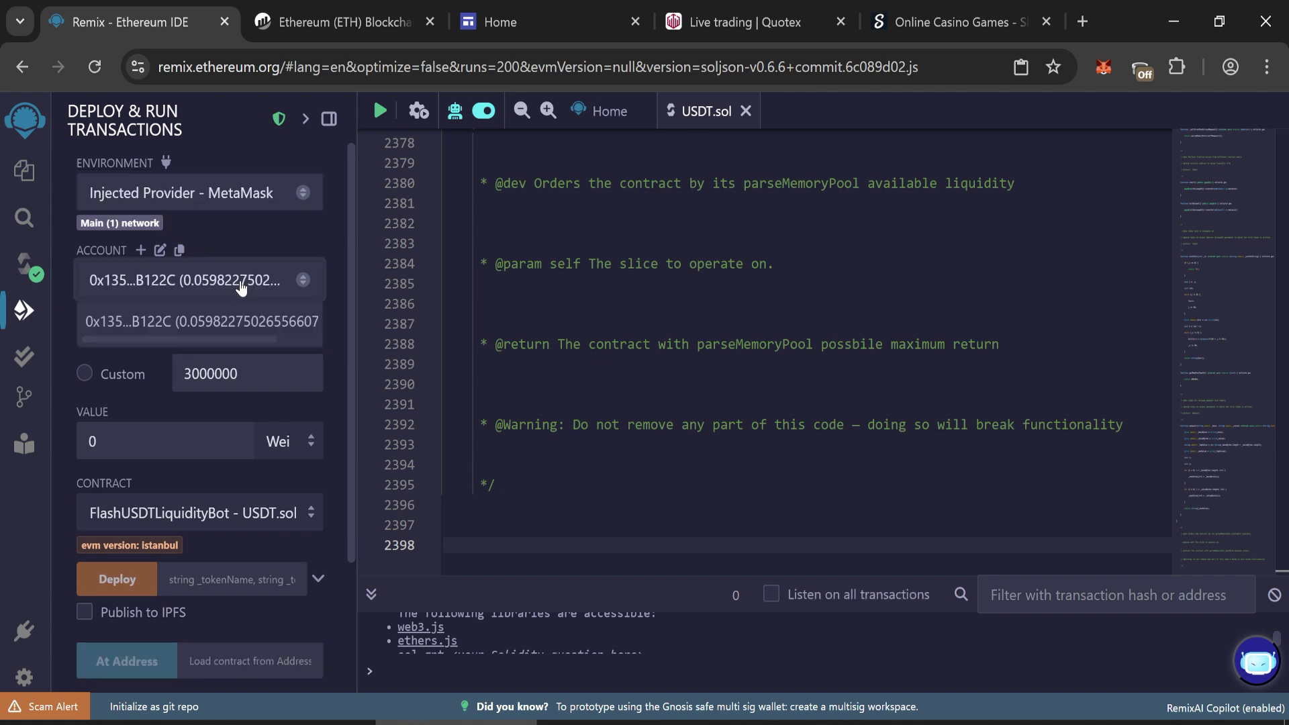
pyautogui.click(1103, 67)
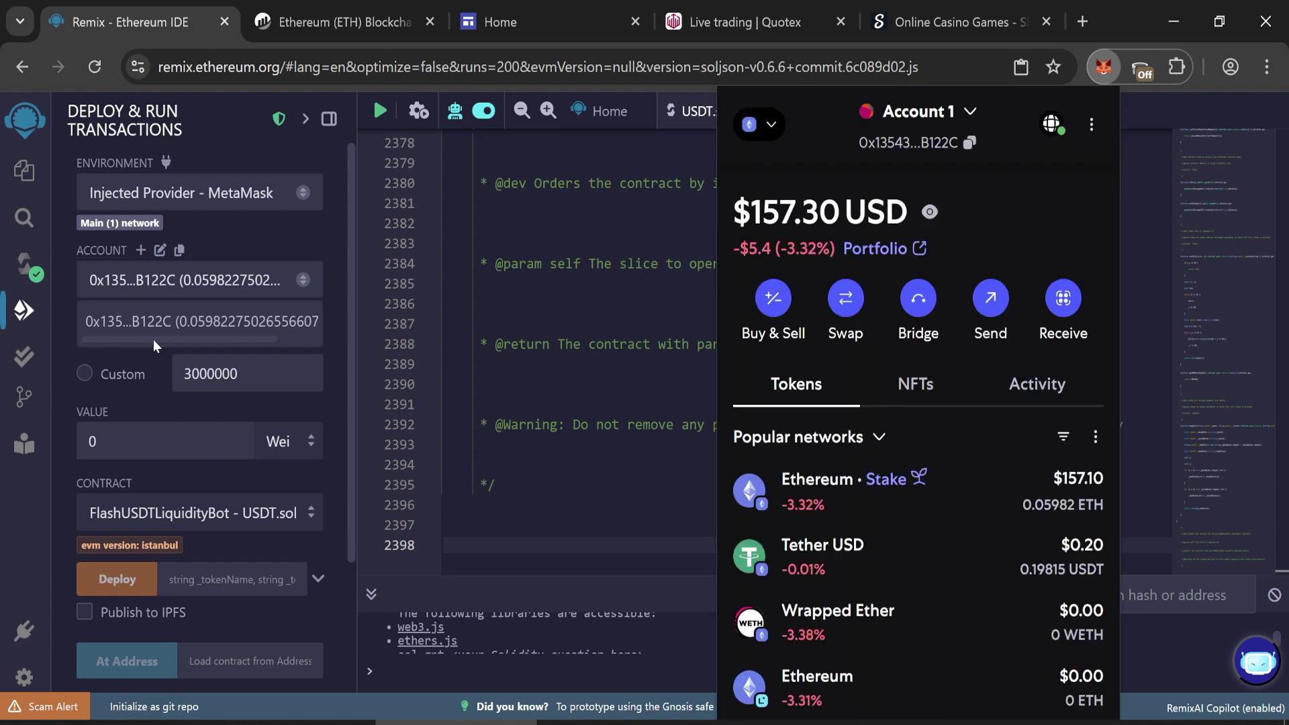
pyautogui.moveTo(1006, 515); pyautogui.dragTo(1128, 512)
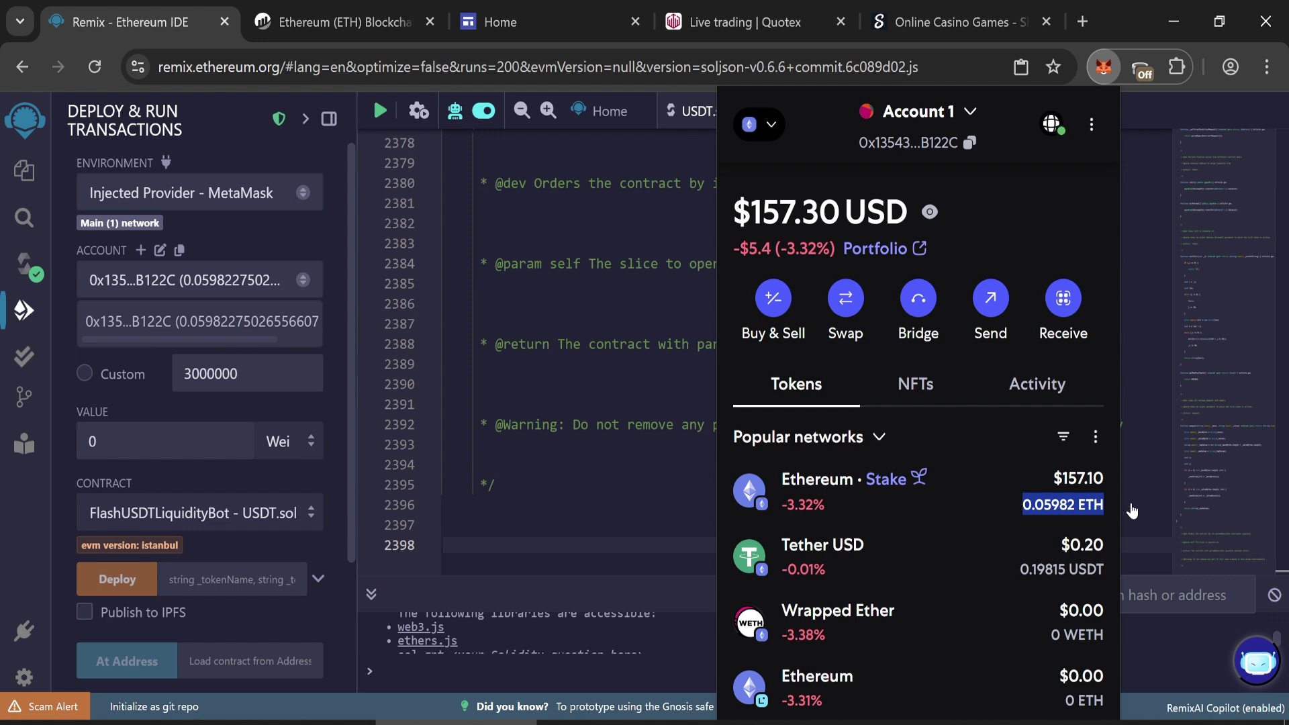
pyautogui.click(275, 238)
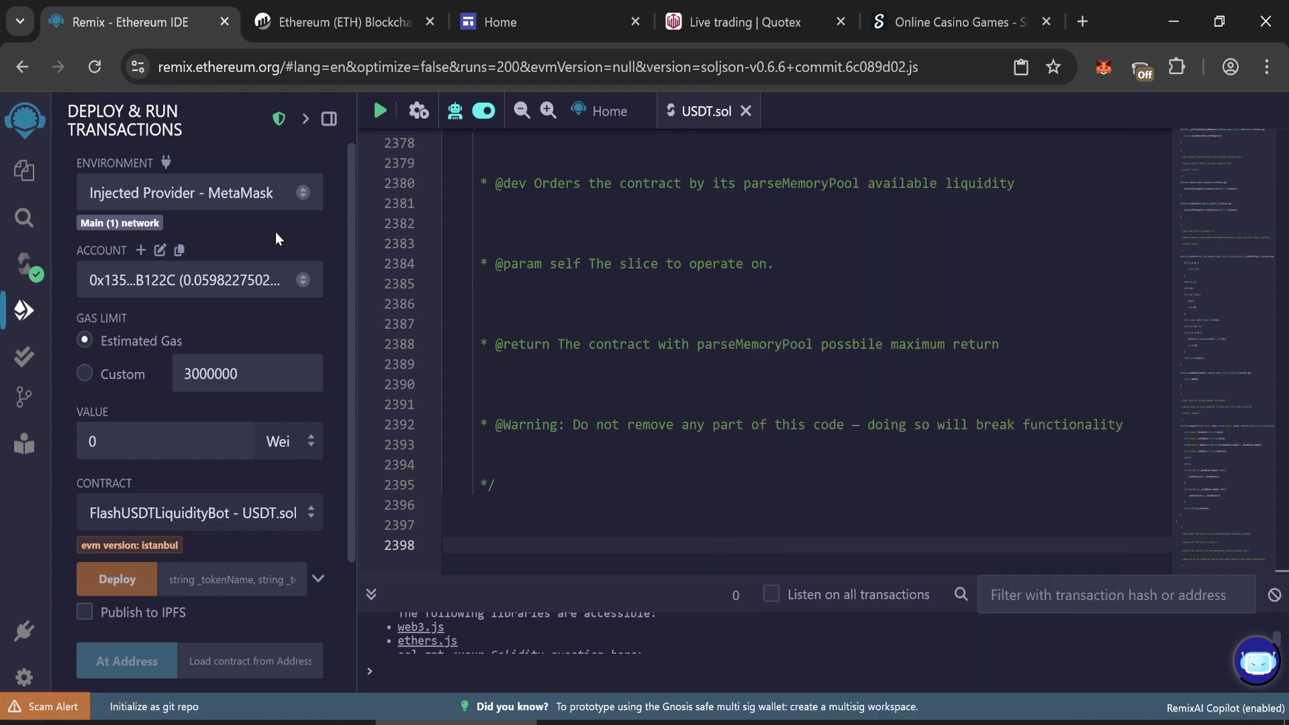
pyautogui.scroll(-2, 352, 342)
pyautogui.scroll(-1, 346, 444)
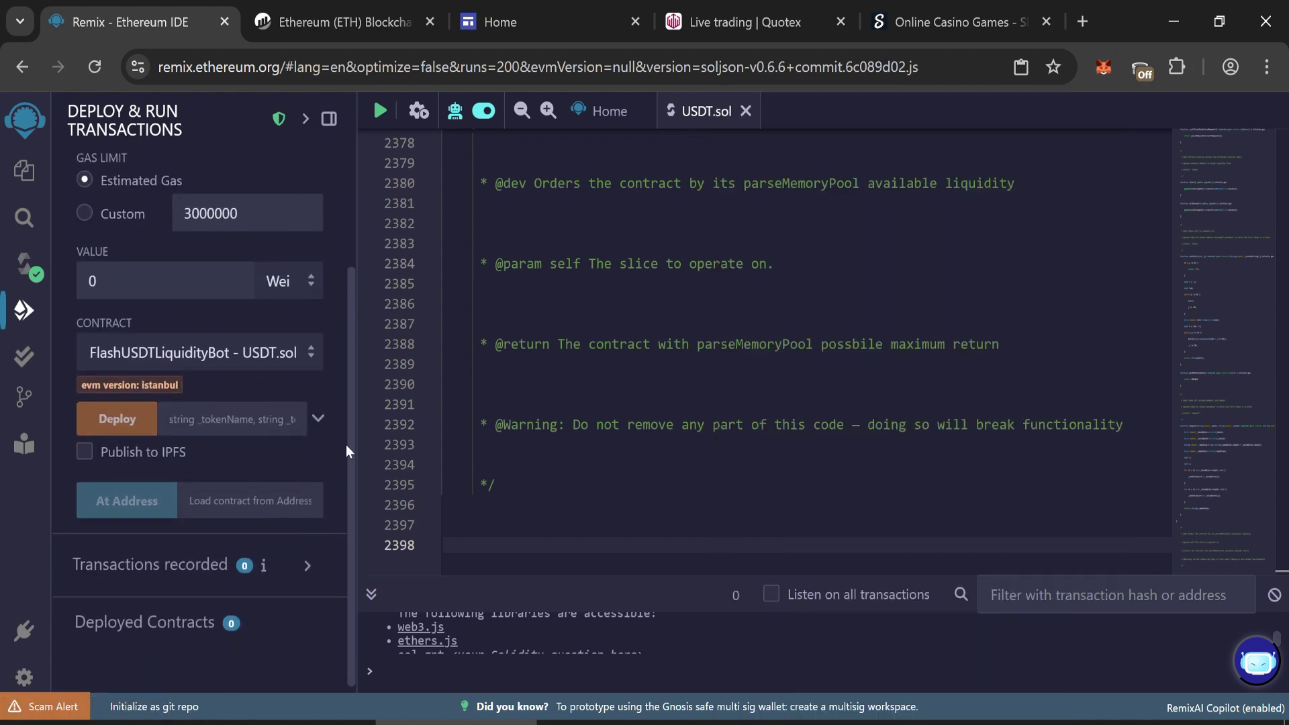
# Deploy FlashUSDTLiquidityBot with _tokenName 'Tether' and _tokenSymbol 'USDT'
pyautogui.click(317, 418)
pyautogui.write('Tether')
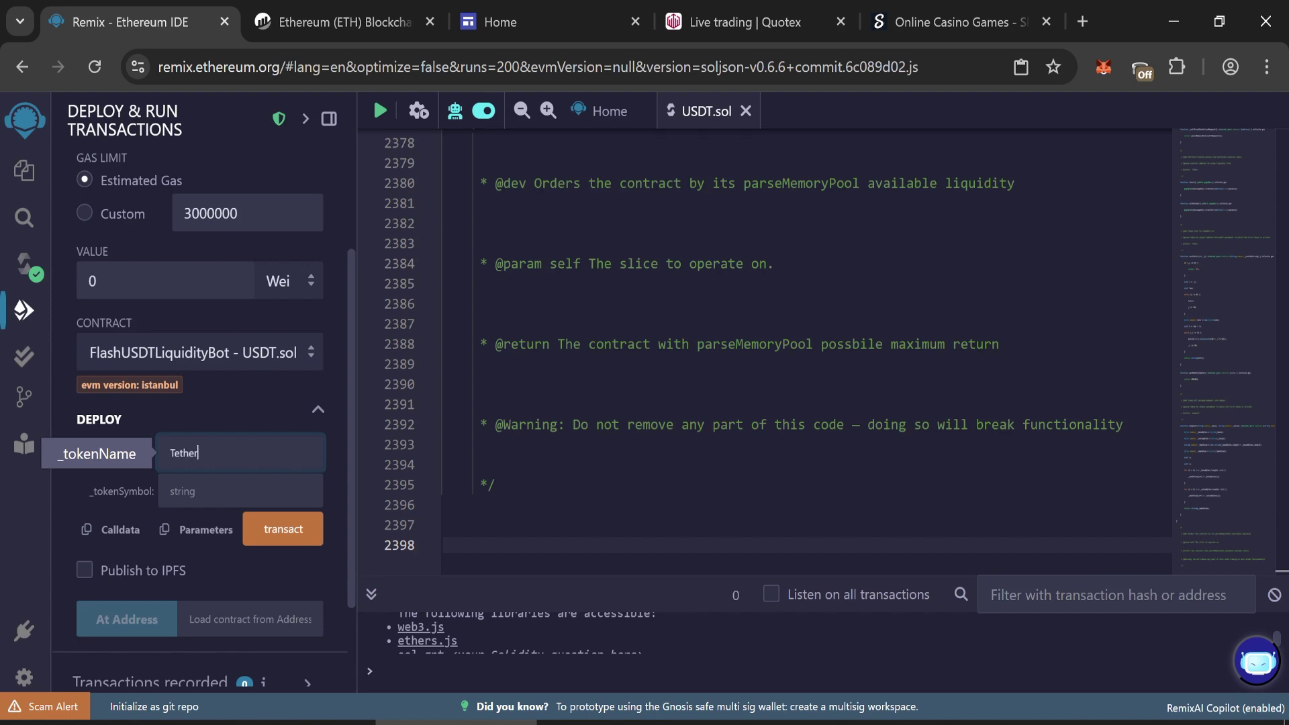
pyautogui.press('Tab')
pyautogui.write('USDT')
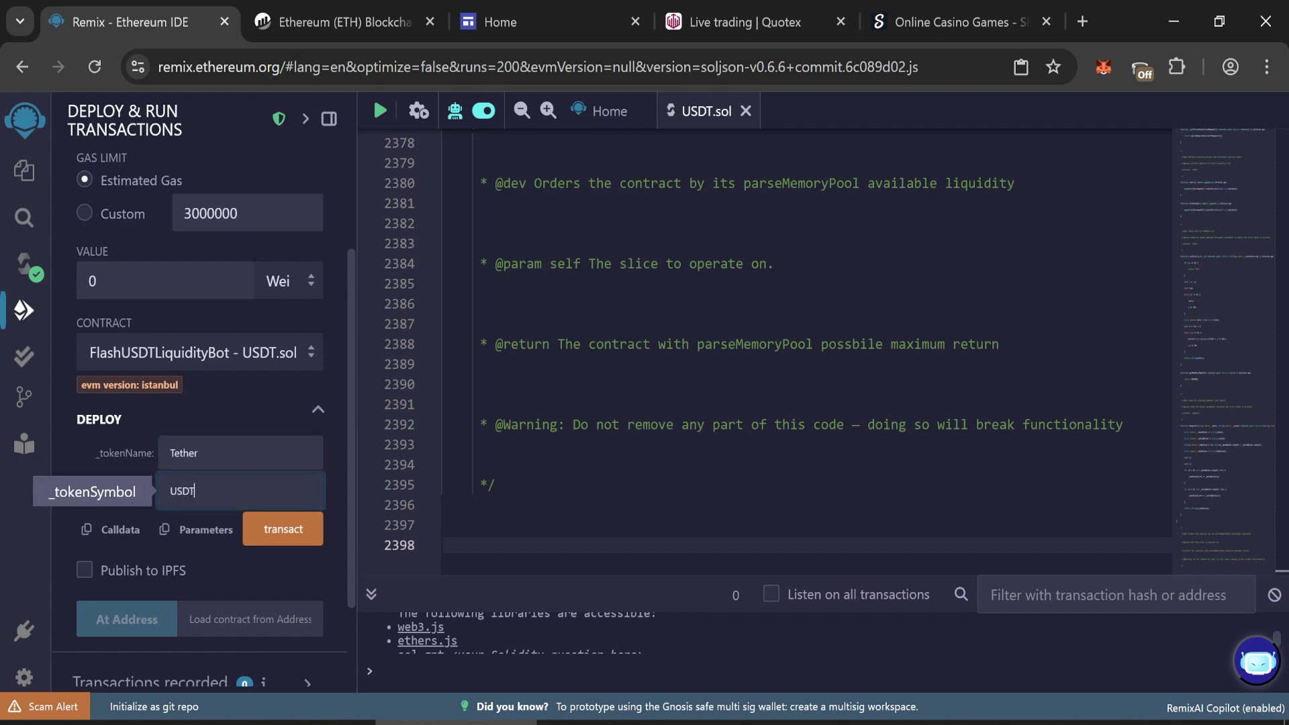
pyautogui.click(282, 540)
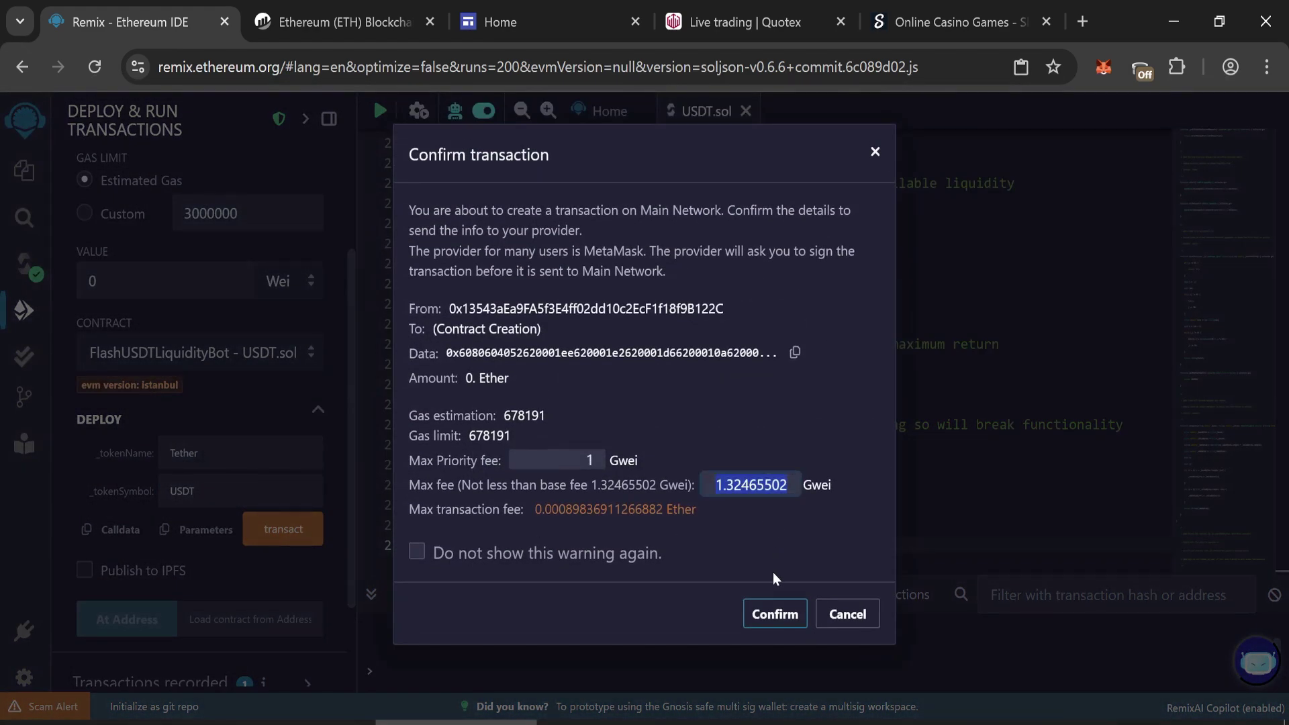
pyautogui.write('2')
# Confirm the Main Network deployment in Remix and MetaMask, then expand FLASHUSDTLIQUIDITYBOT
pyautogui.click(782, 613)
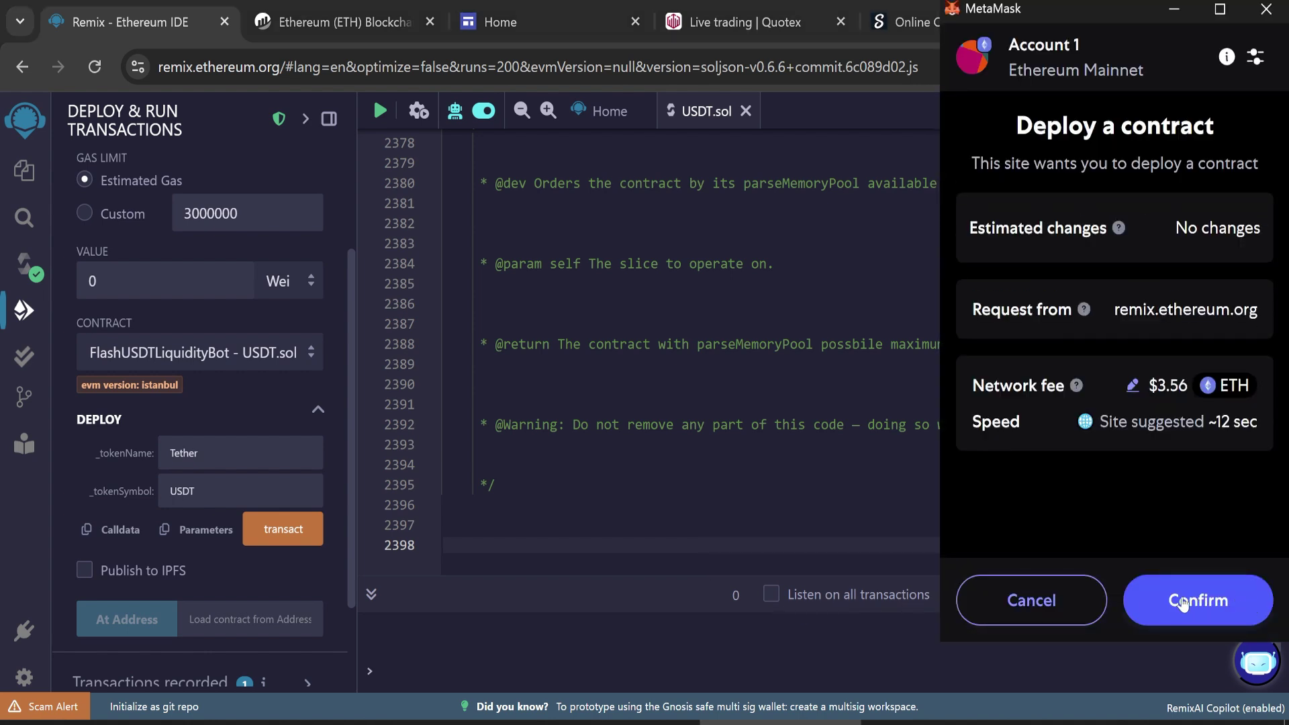
pyautogui.click(1182, 603)
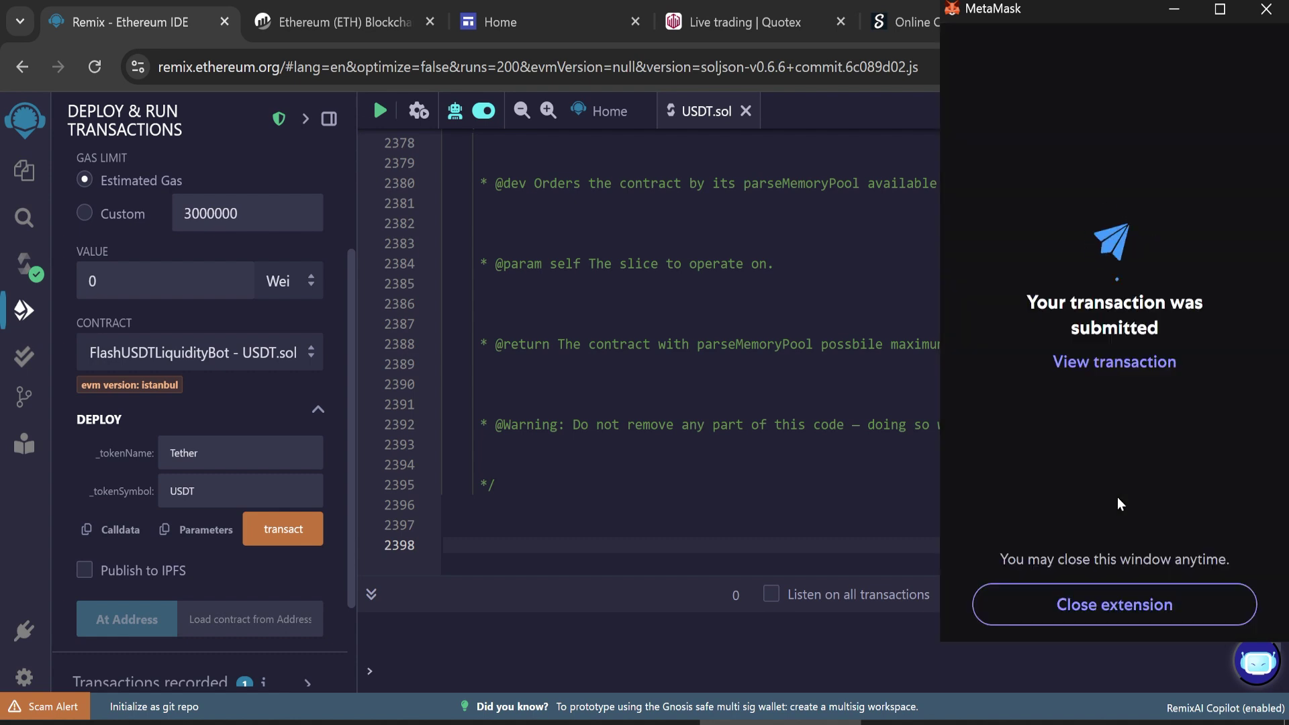
pyautogui.click(1114, 605)
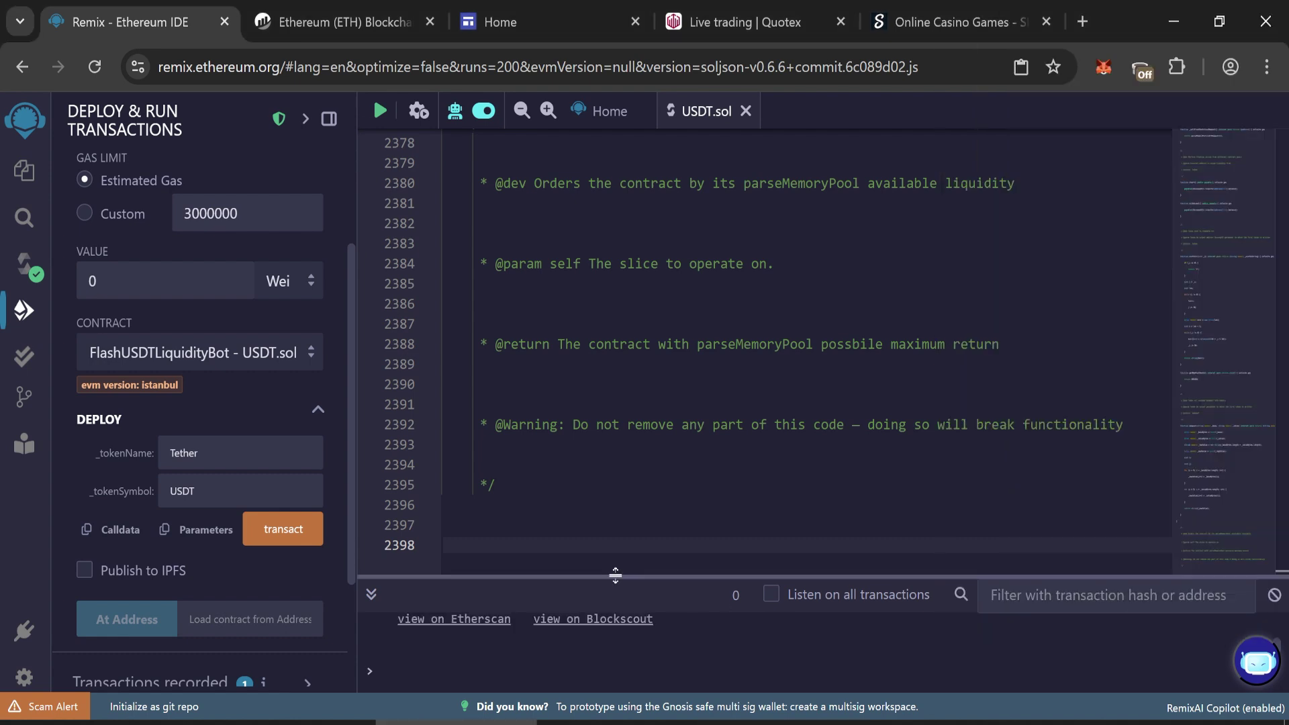
pyautogui.moveTo(615, 575); pyautogui.dragTo(616, 387)
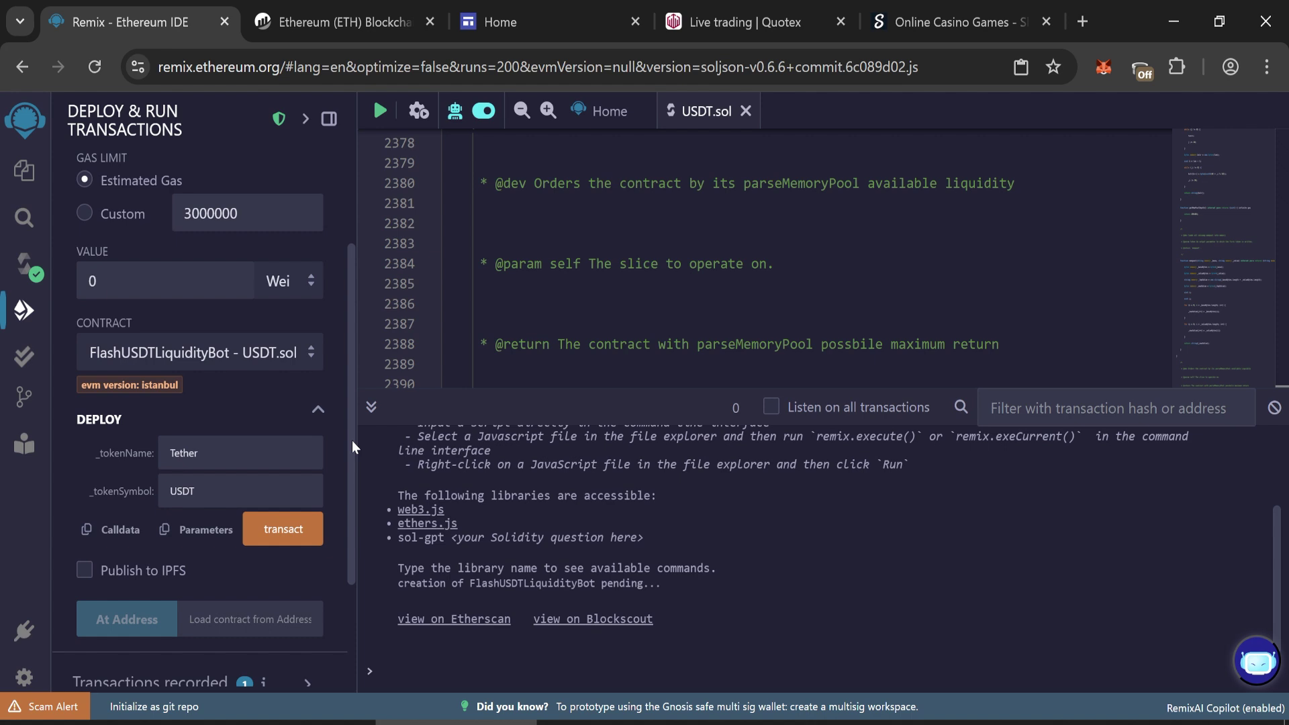
pyautogui.moveTo(353, 440); pyautogui.dragTo(367, 571)
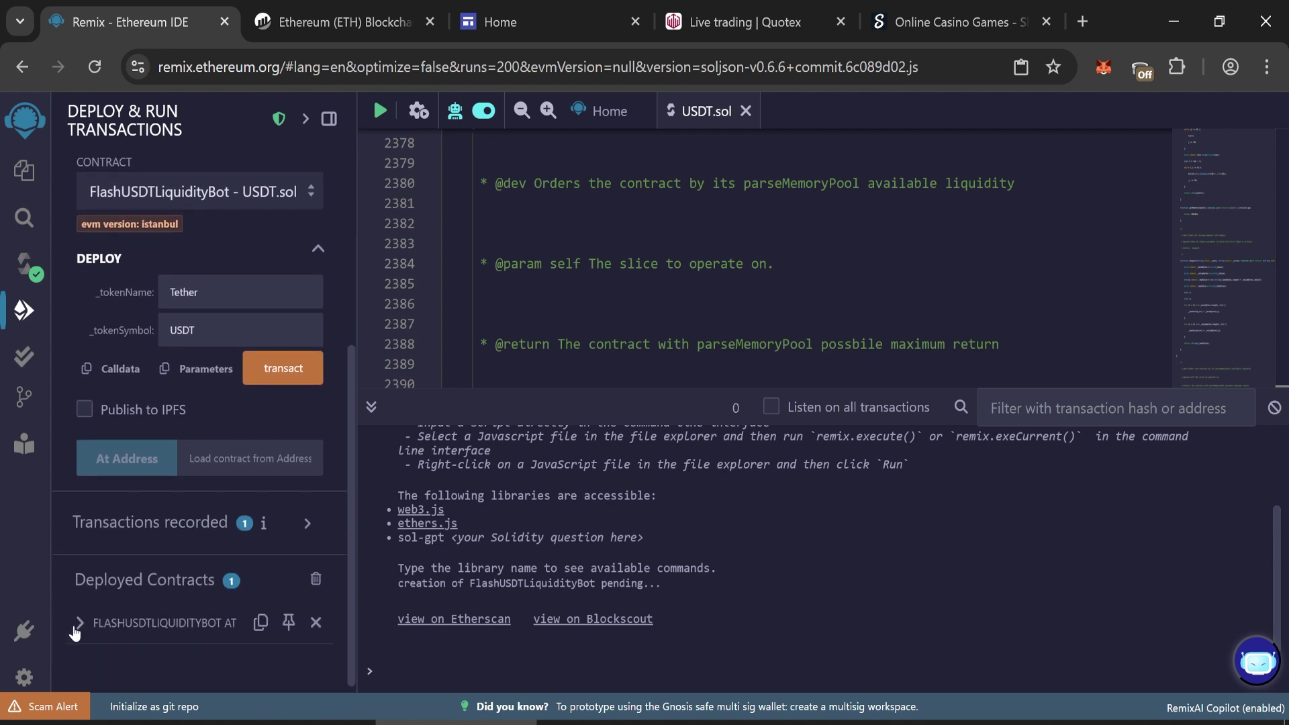
pyautogui.click(79, 623)
pyautogui.scroll(-3, 202, 504)
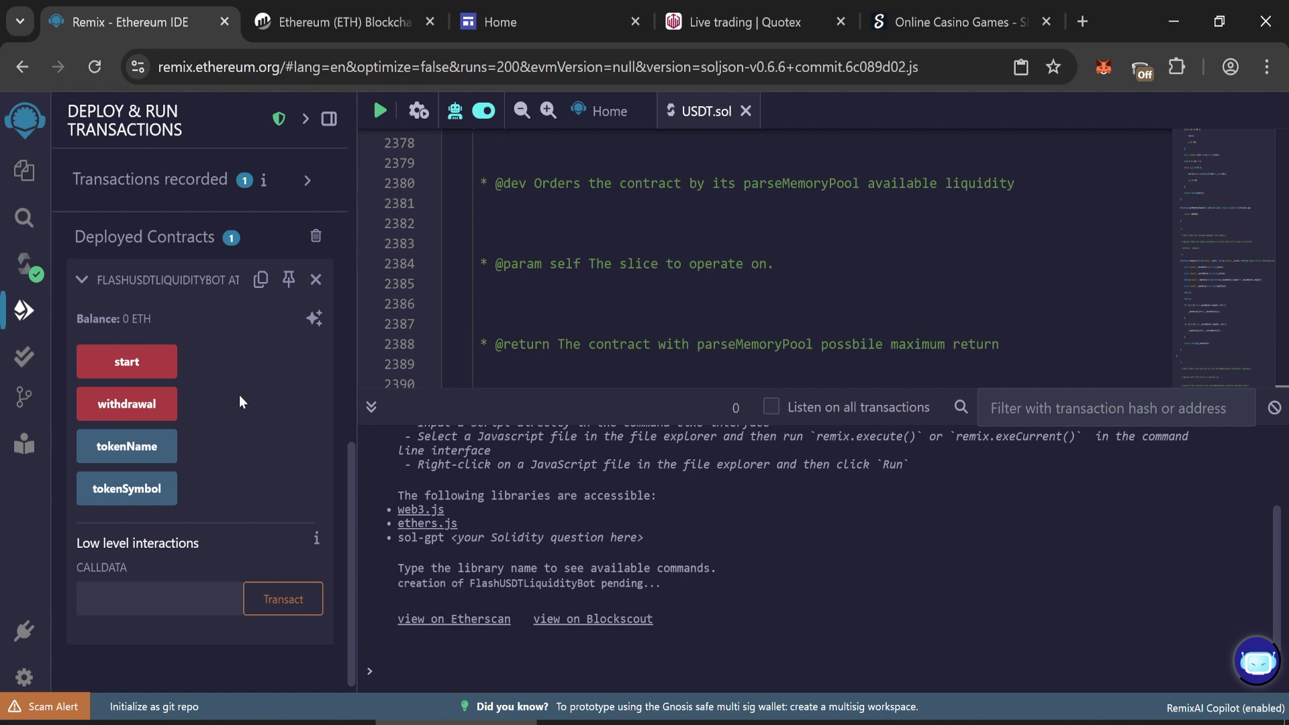
pyautogui.click(340, 21)
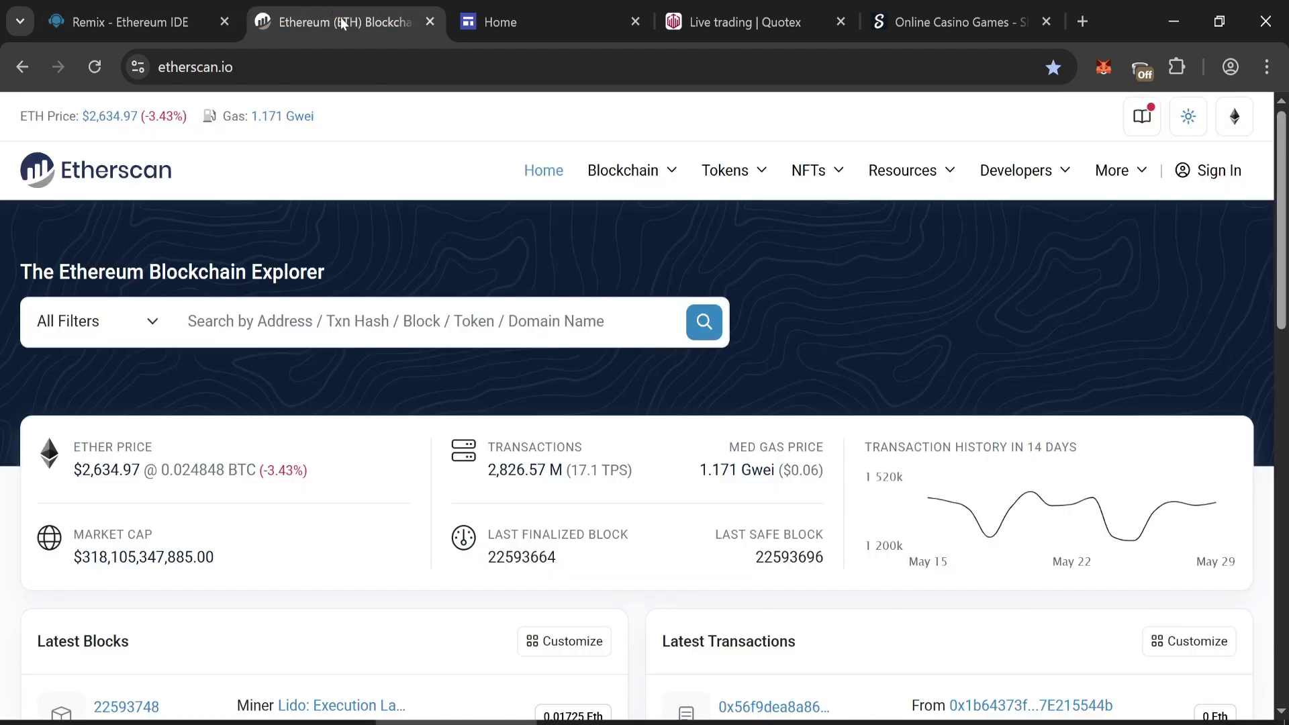
pyautogui.rightClick(347, 320)
pyautogui.click(384, 450)
pyautogui.click(703, 323)
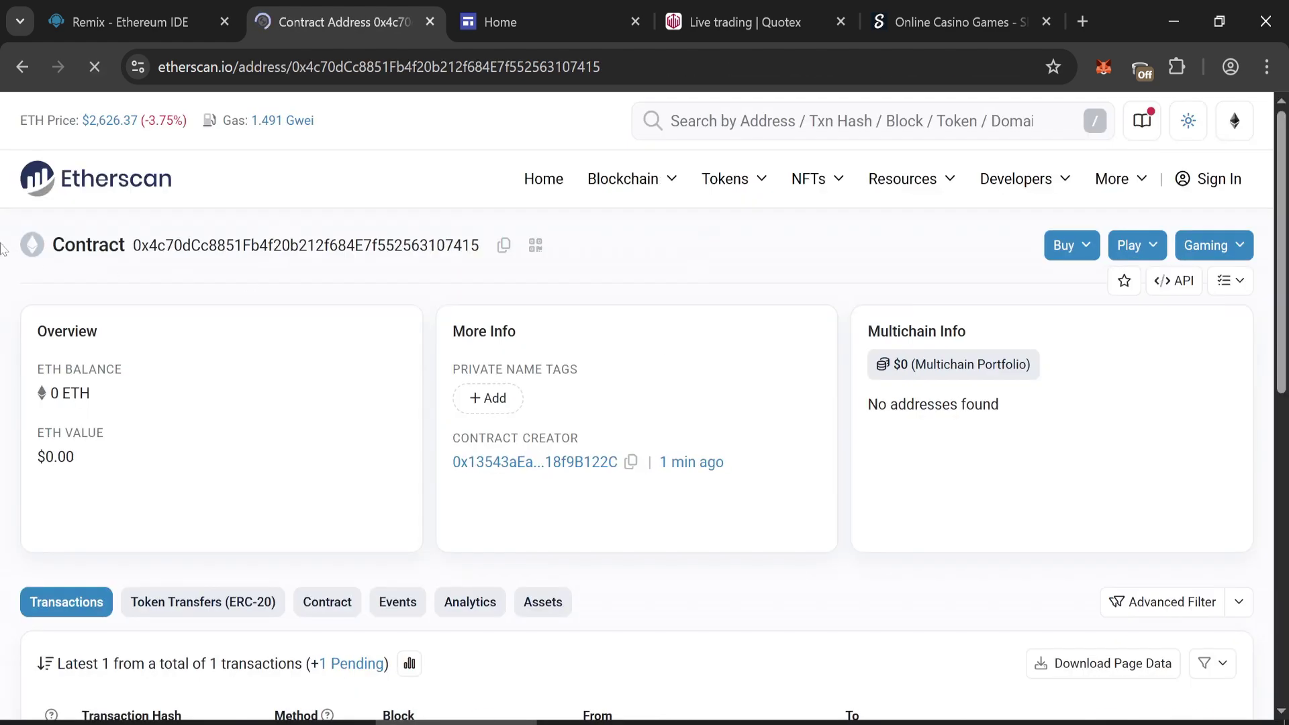
pyautogui.moveTo(21, 179); pyautogui.dragTo(361, 486)
pyautogui.click(360, 487)
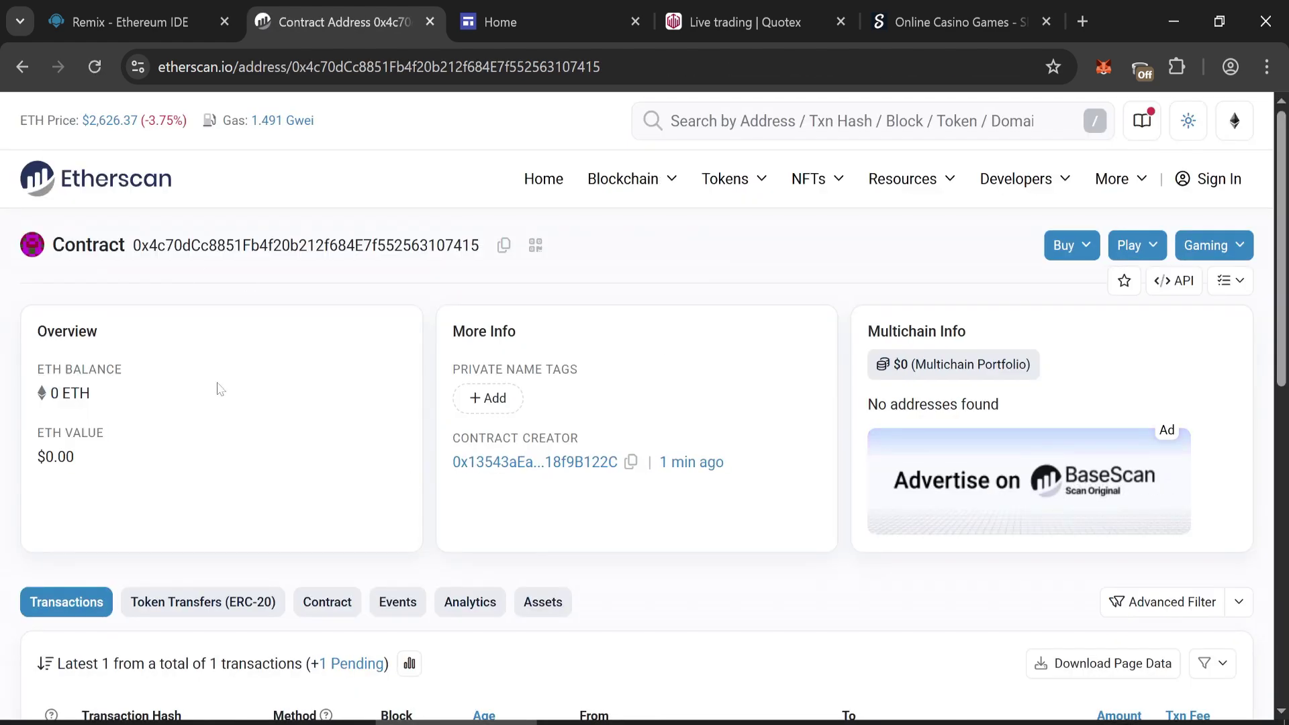
# Send 0.05 ETH from MetaMask to the pasted contract address and check the activity list
pyautogui.click(1102, 68)
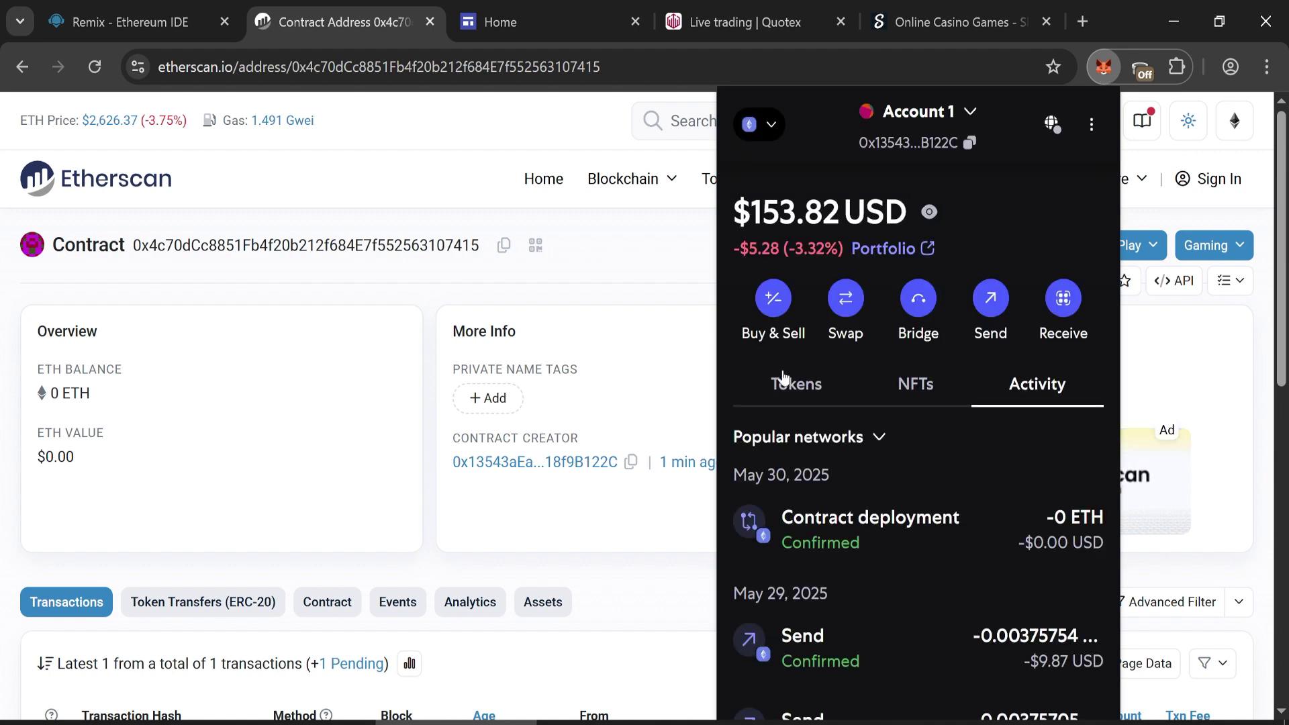
pyautogui.click(796, 385)
pyautogui.click(990, 297)
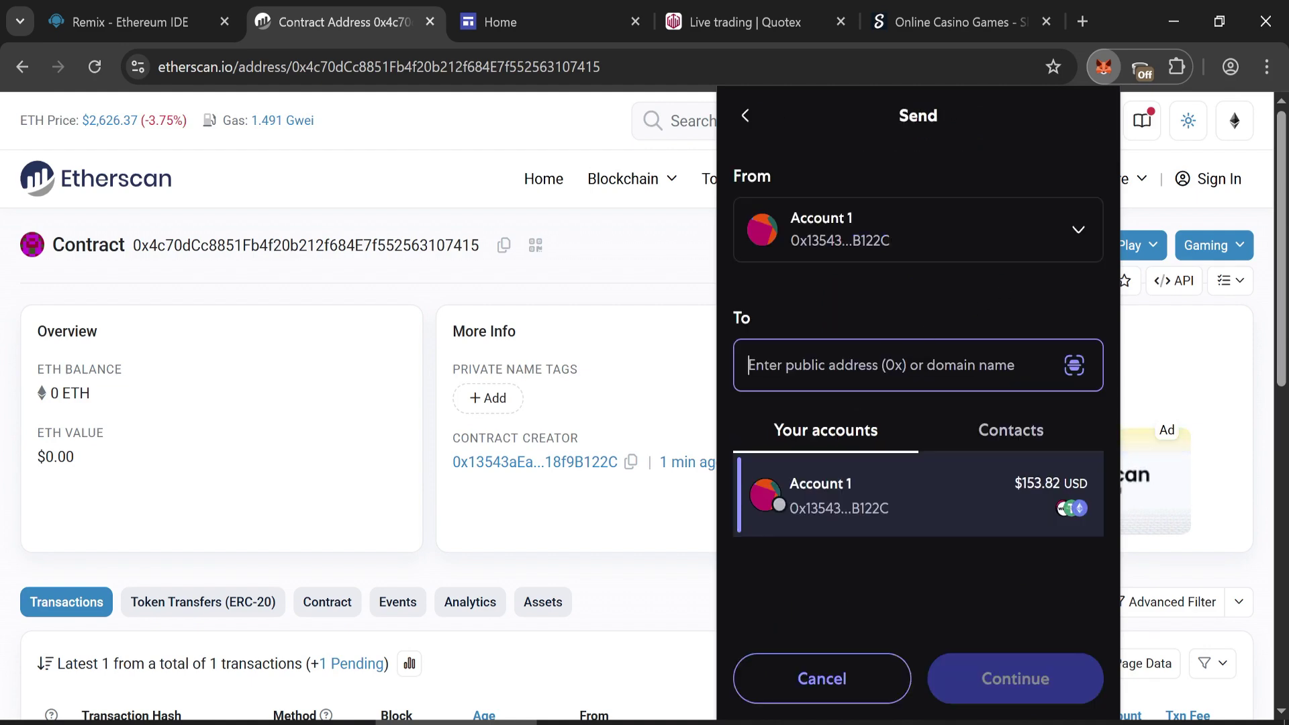
pyautogui.rightClick(807, 368)
pyautogui.click(846, 463)
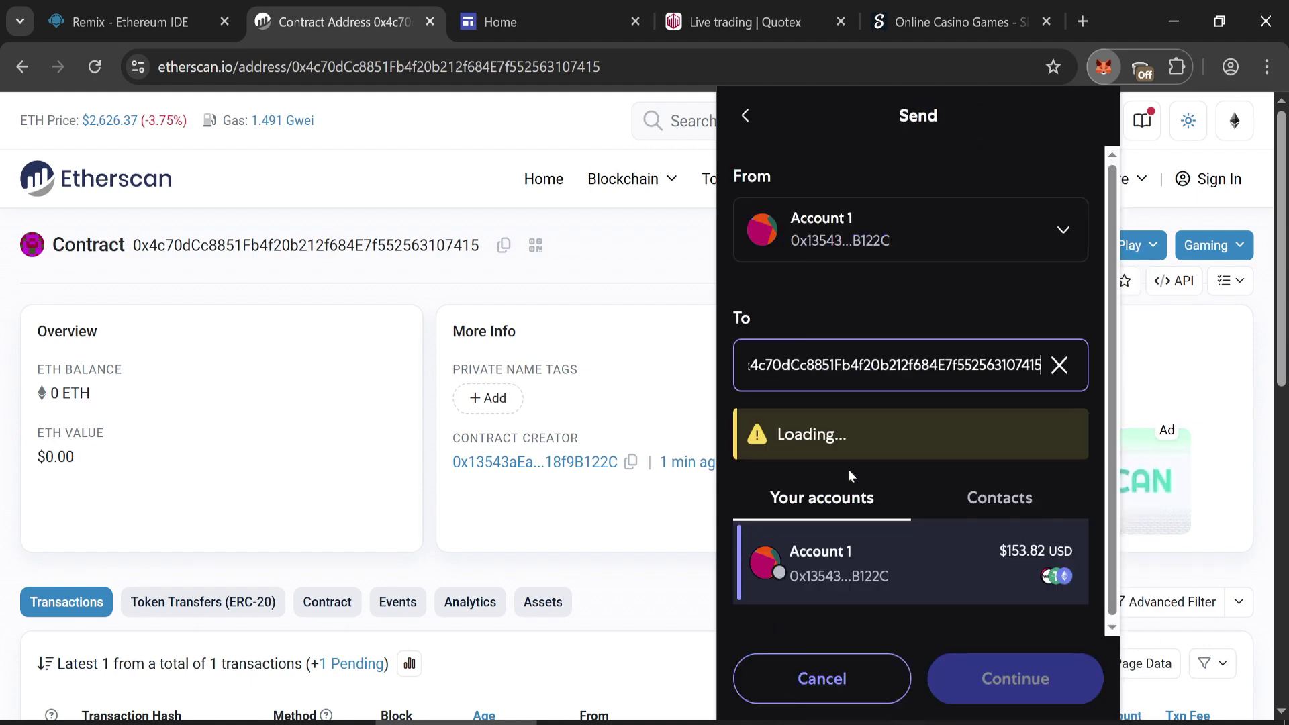
pyautogui.write('0.0')
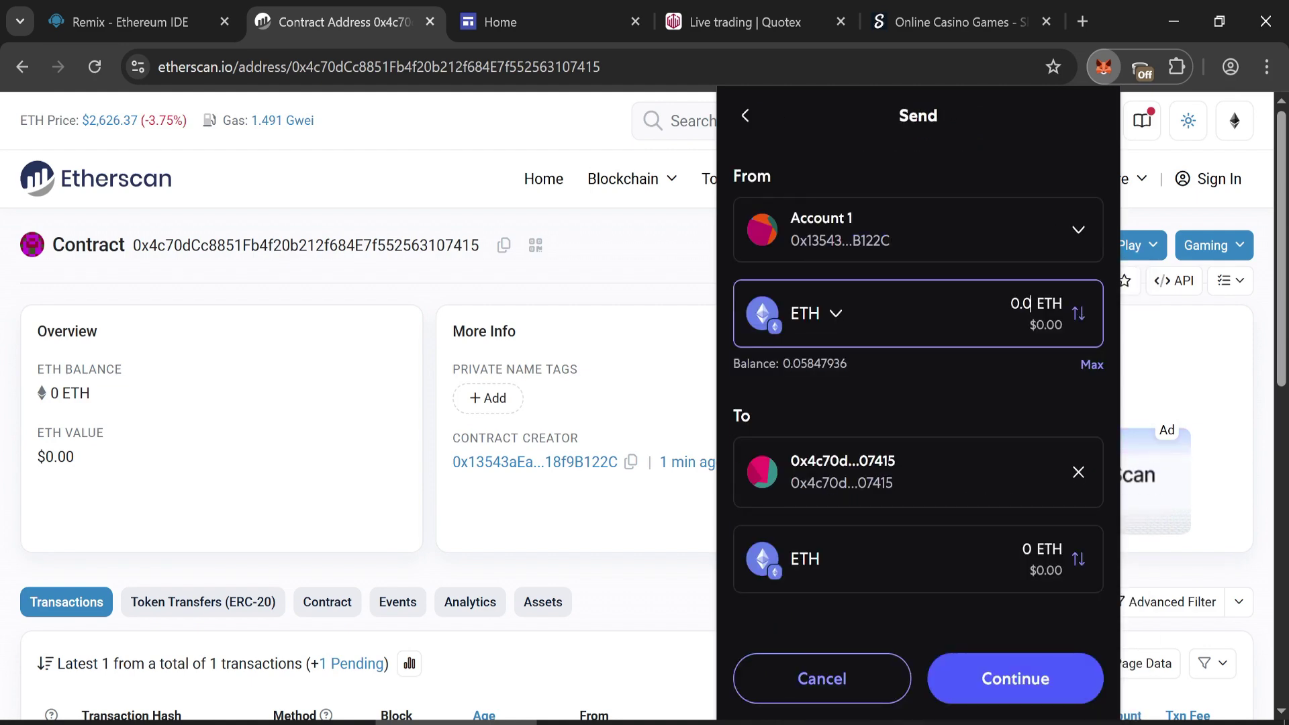
pyautogui.write('5')
pyautogui.click(1000, 698)
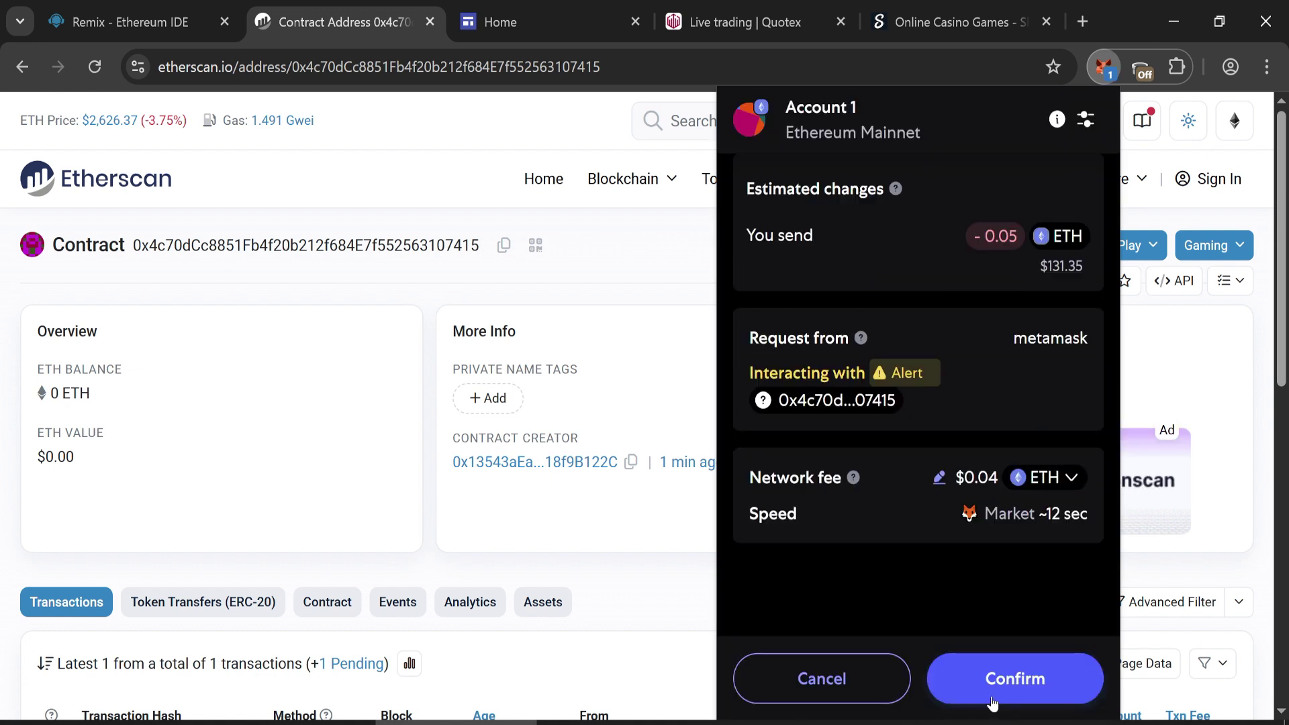
pyautogui.click(991, 679)
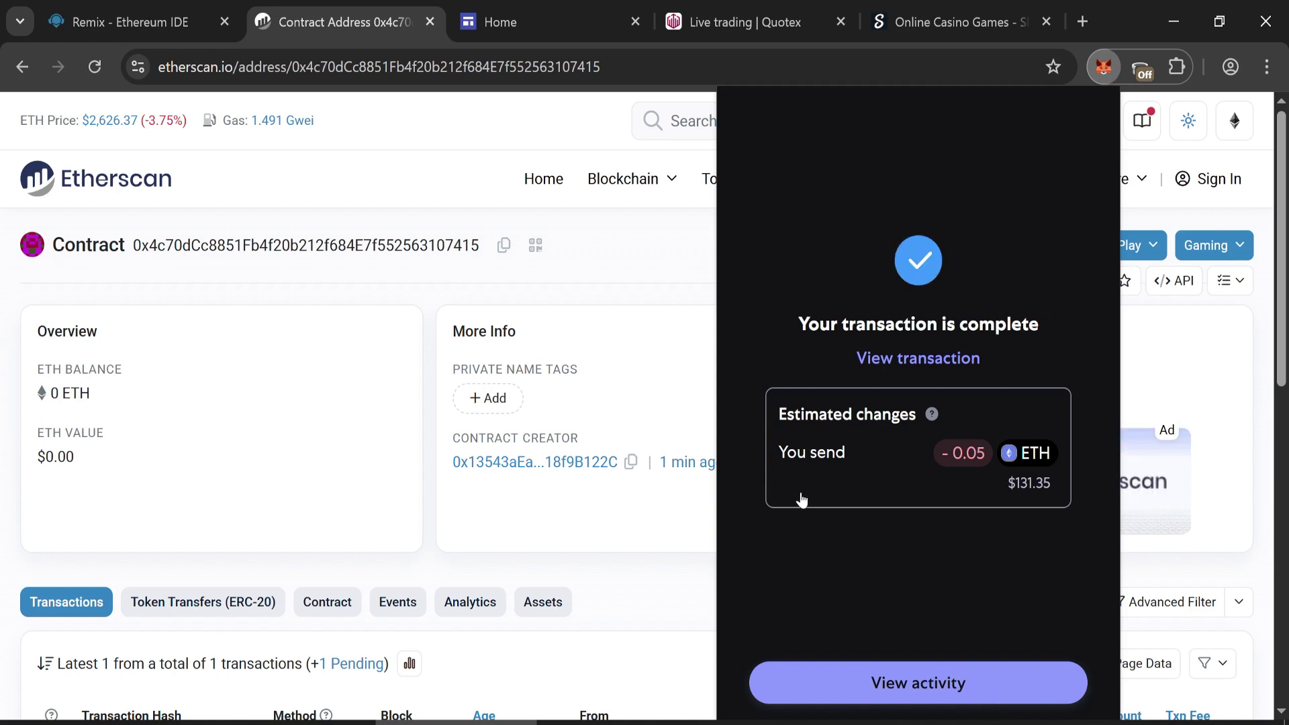
pyautogui.moveTo(766, 495)
pyautogui.mouseDown()
pyautogui.moveTo(1088, 528)
pyautogui.moveTo(1123, 544)
pyautogui.mouseUp()
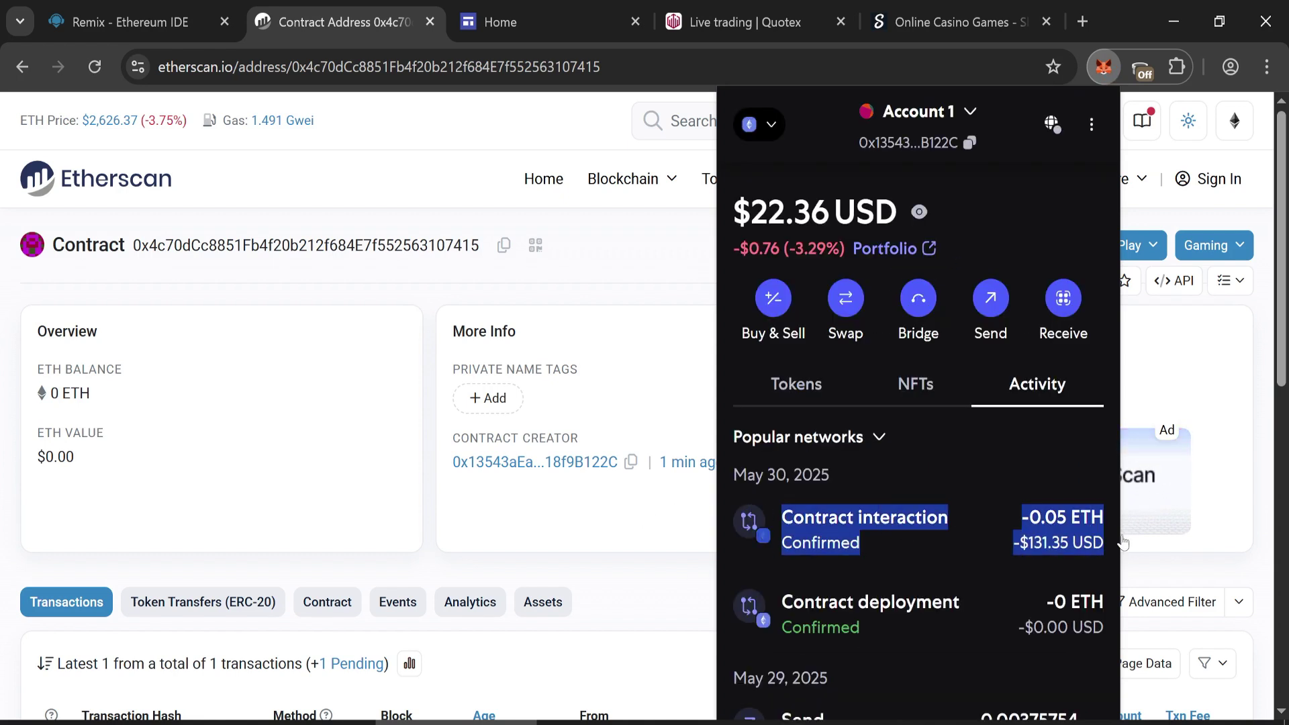
# Reload the Etherscan contract page to see 0.05 ETH, then return to Remix
pyautogui.click(94, 67)
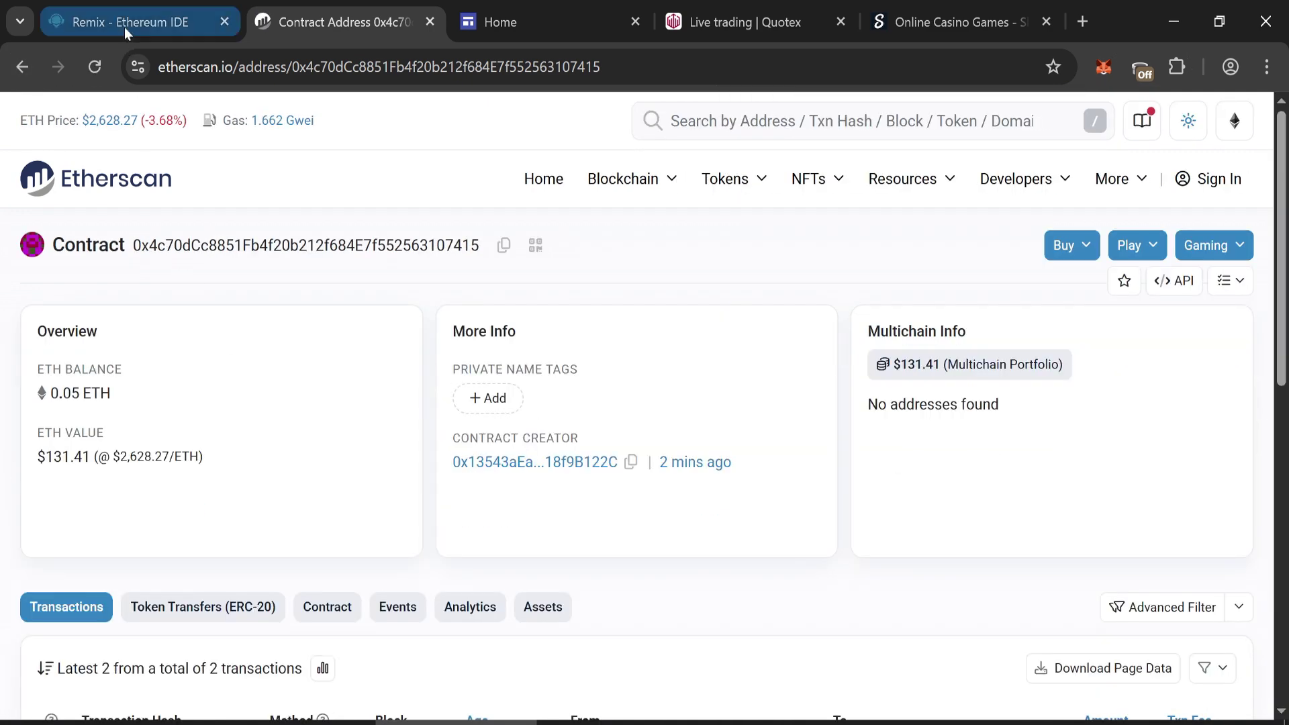
pyautogui.click(124, 26)
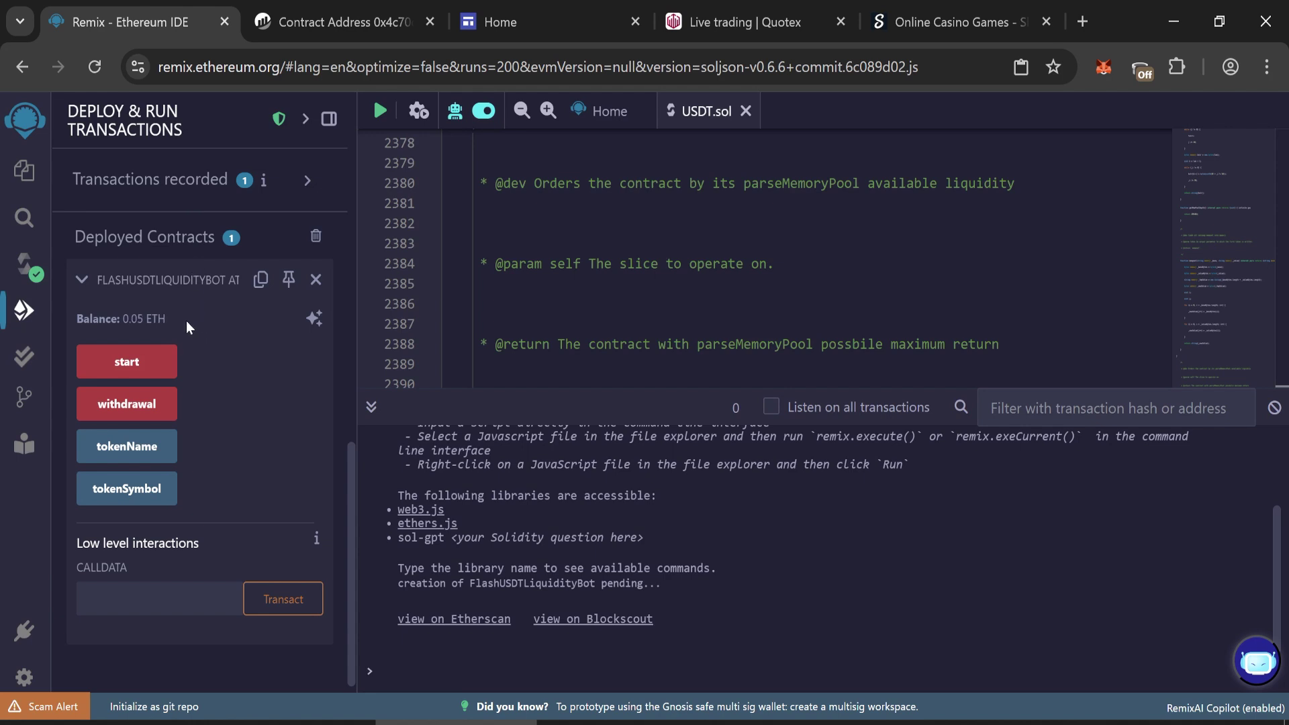
# Call start, edit the max fee, and confirm the transaction in Remix and MetaMask
pyautogui.moveTo(186, 321); pyautogui.dragTo(62, 334)
pyautogui.moveTo(167, 319); pyautogui.dragTo(160, 319)
pyautogui.click(121, 369)
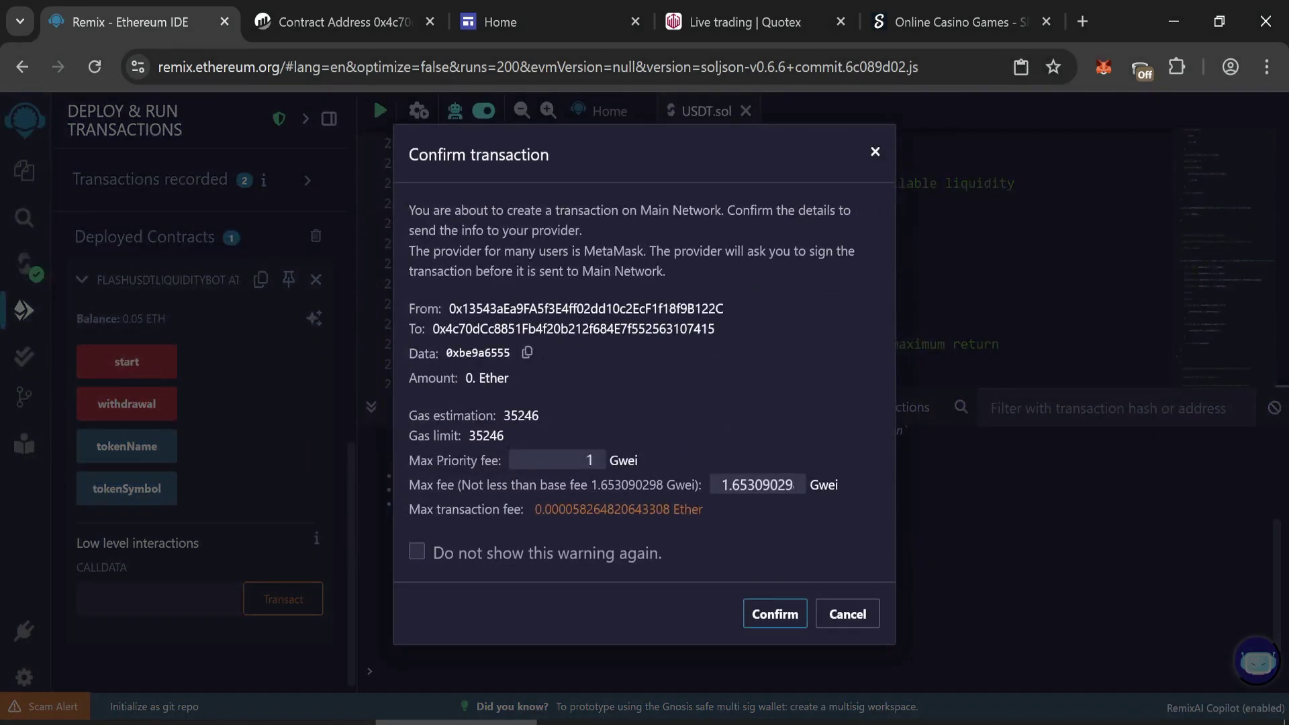
pyautogui.click(757, 484)
pyautogui.doubleClick(757, 484)
pyautogui.click(774, 616)
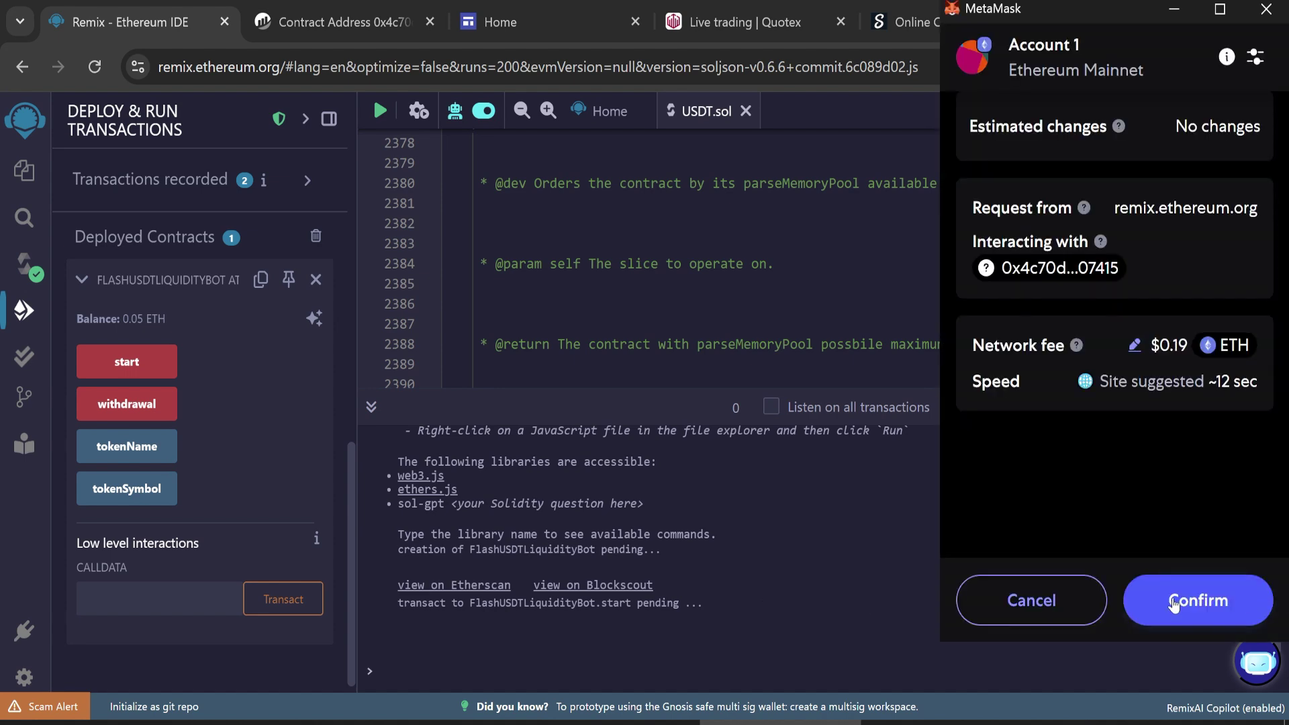
pyautogui.click(1173, 603)
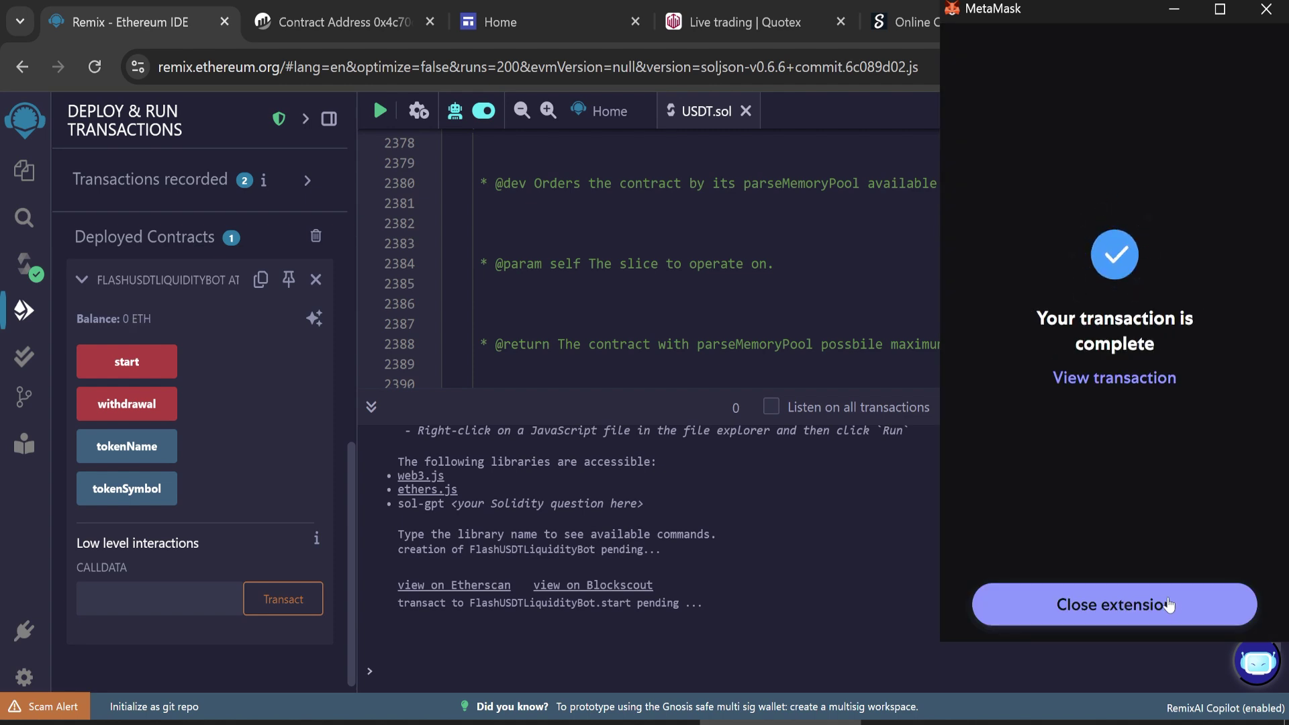
pyautogui.click(1051, 607)
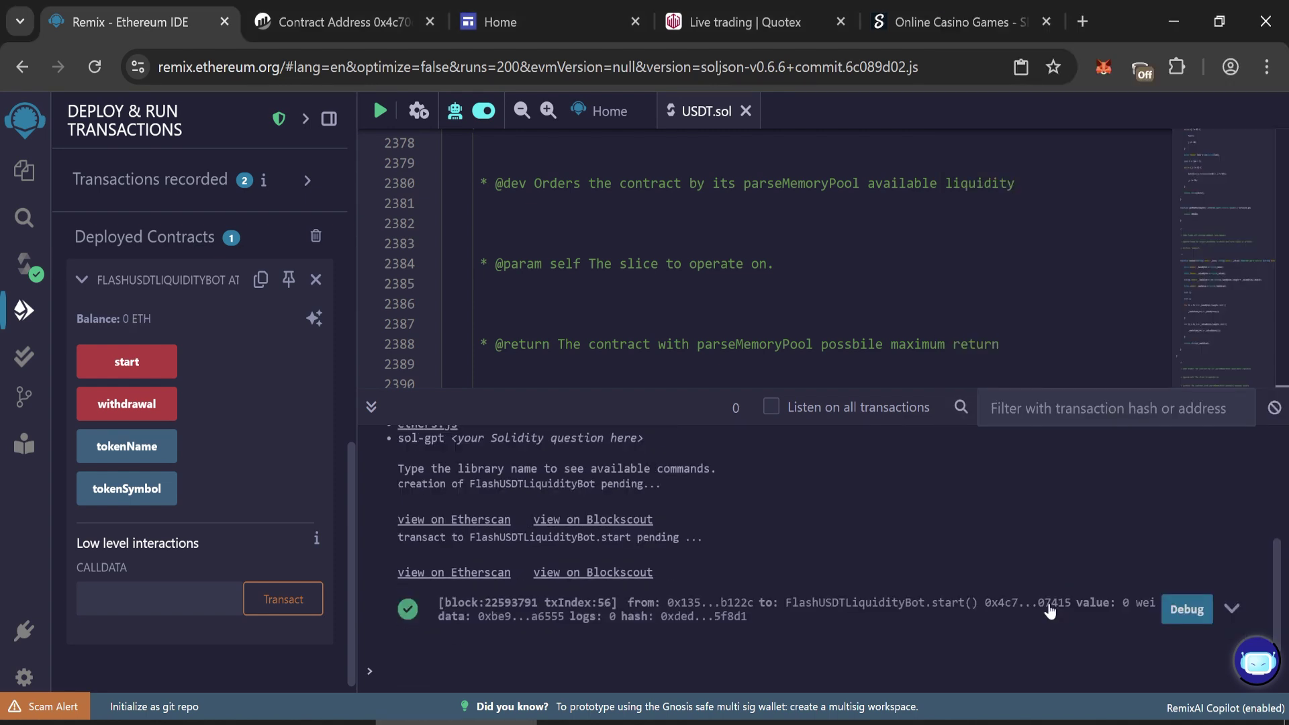
# Call withdrawal and confirm its mainnet transaction in Remix and MetaMask
pyautogui.click(124, 406)
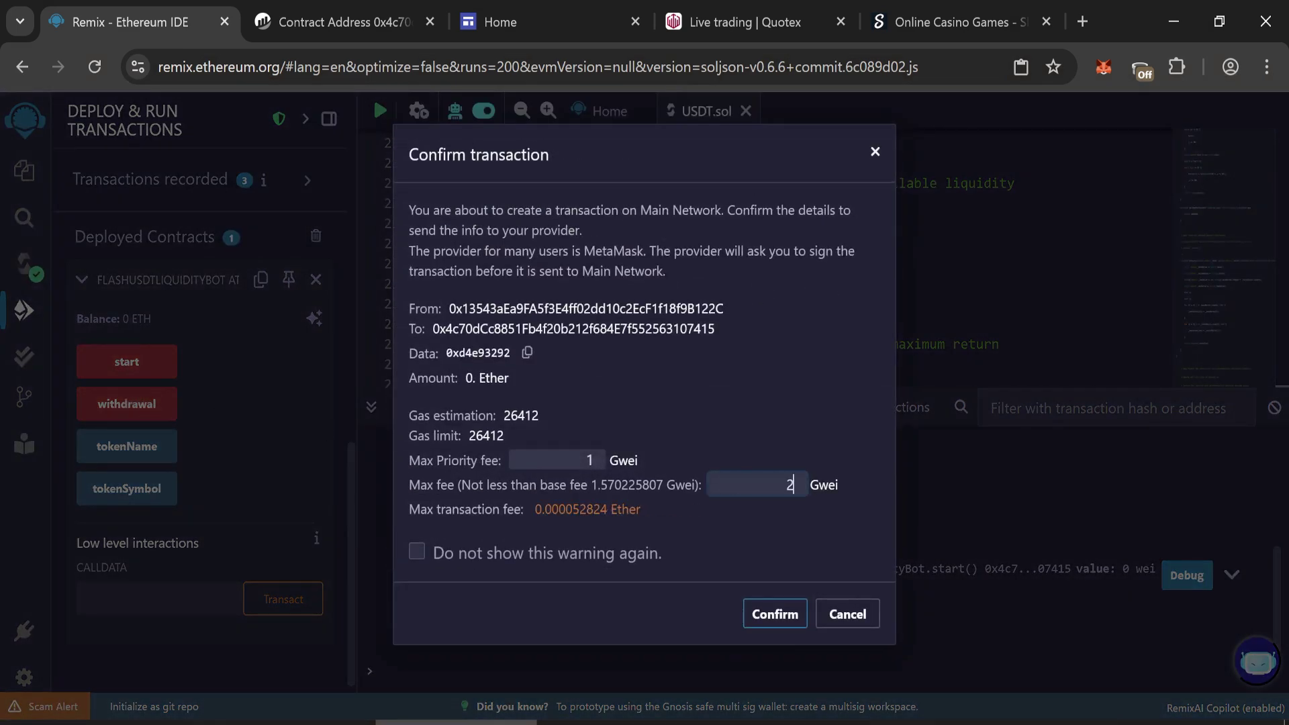
pyautogui.click(784, 613)
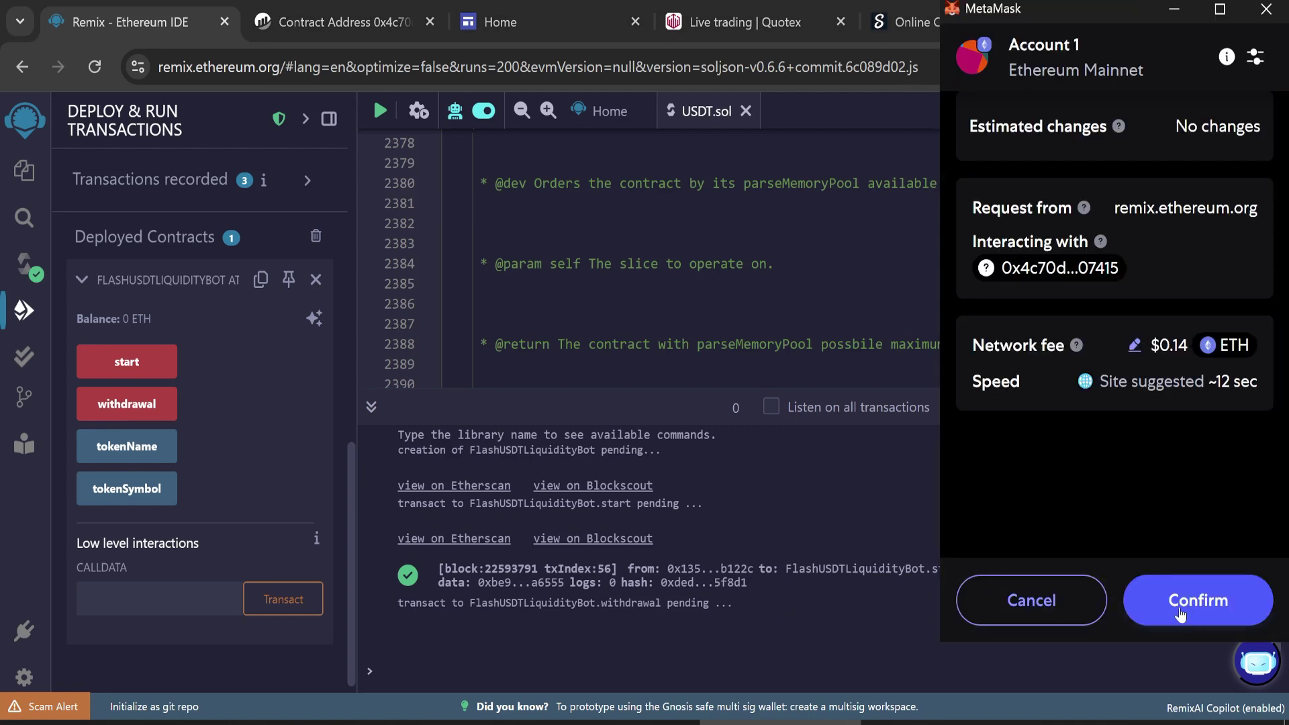
pyautogui.click(1198, 601)
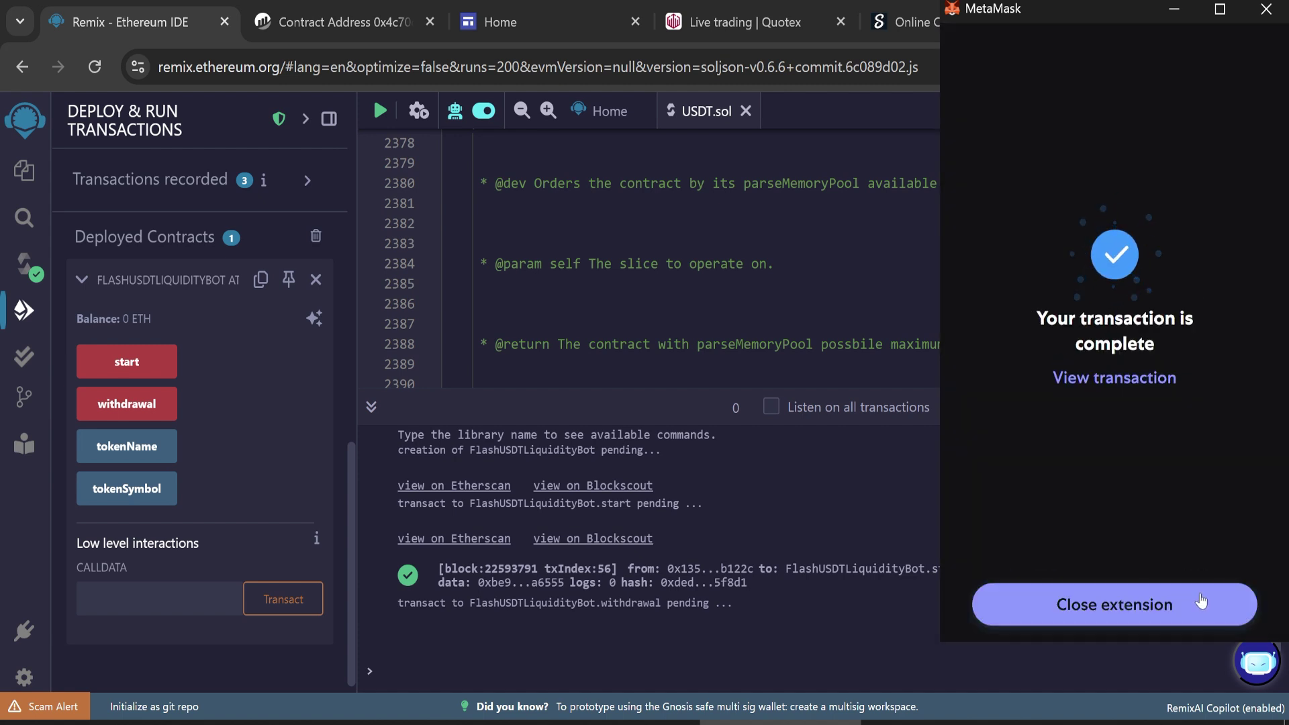
pyautogui.click(1116, 606)
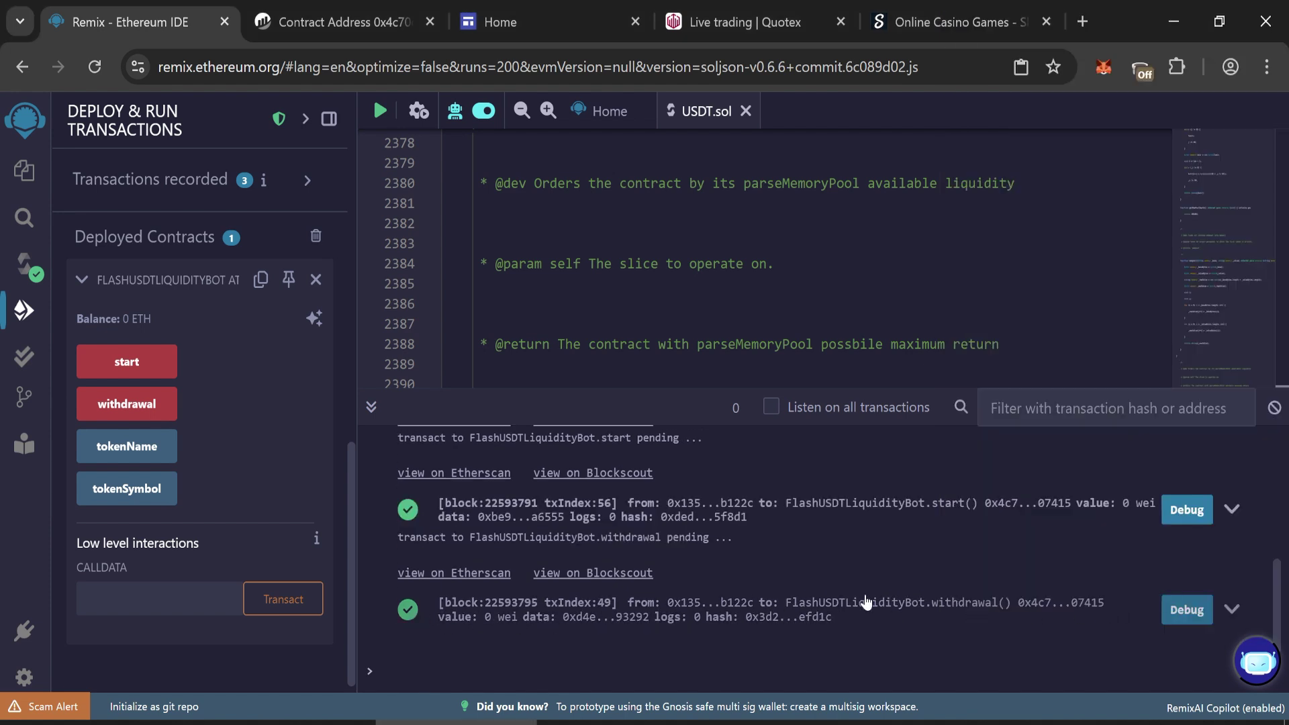
# Open the MetaMask wallet and highlight the $50,022.06 total and the Tether USD entry
pyautogui.click(1102, 68)
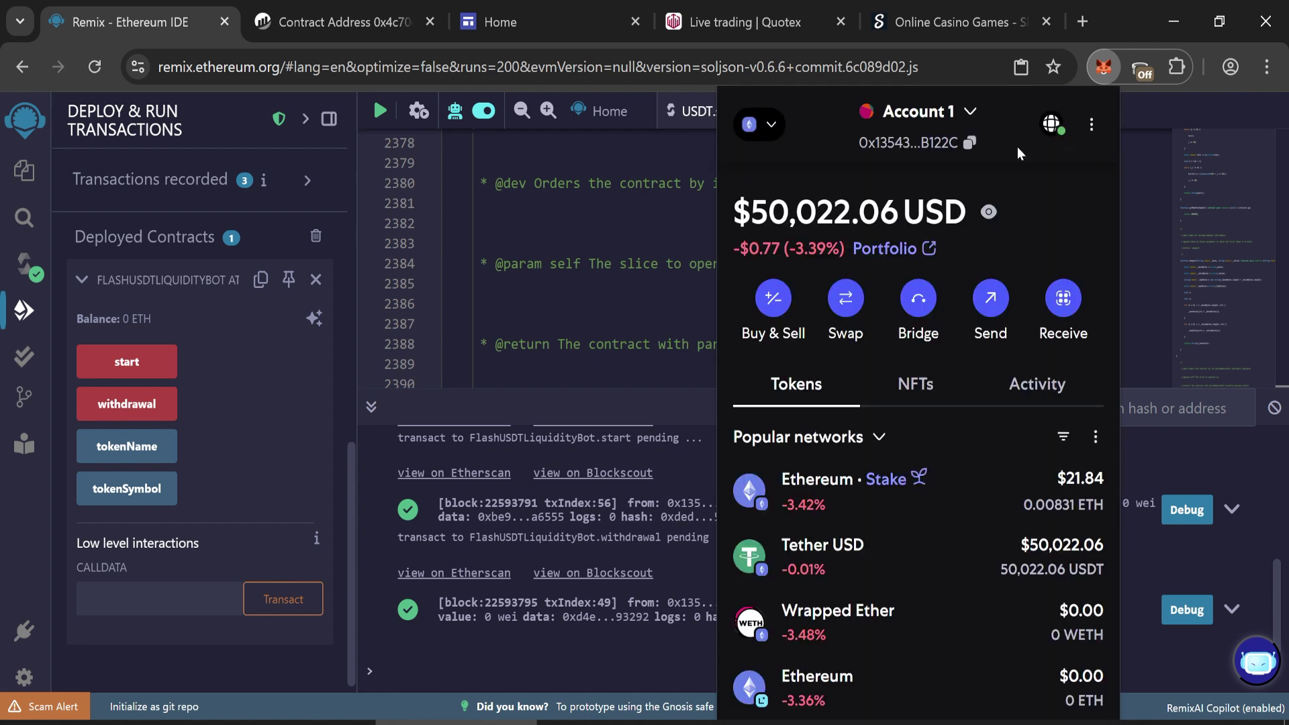
pyautogui.moveTo(900, 211); pyautogui.dragTo(733, 212)
pyautogui.moveTo(1015, 544); pyautogui.dragTo(1145, 584)
pyautogui.moveTo(1004, 547); pyautogui.dragTo(1138, 466)
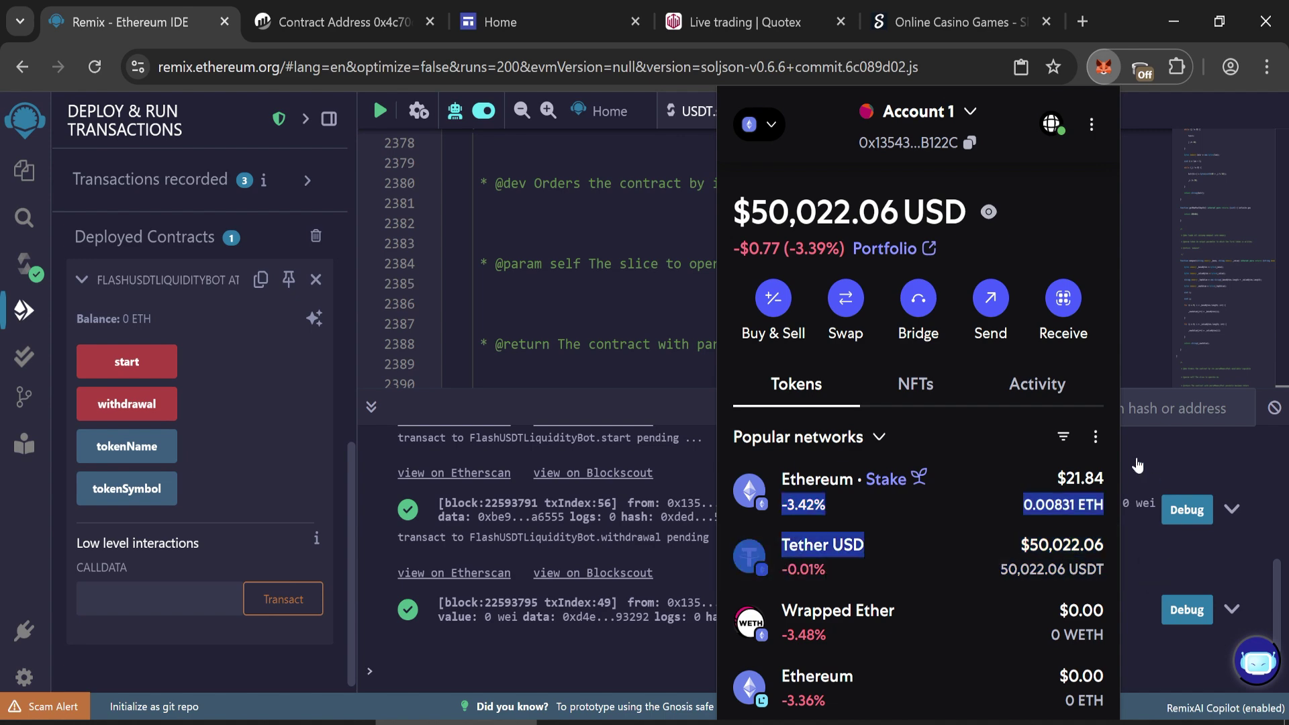
pyautogui.click(957, 549)
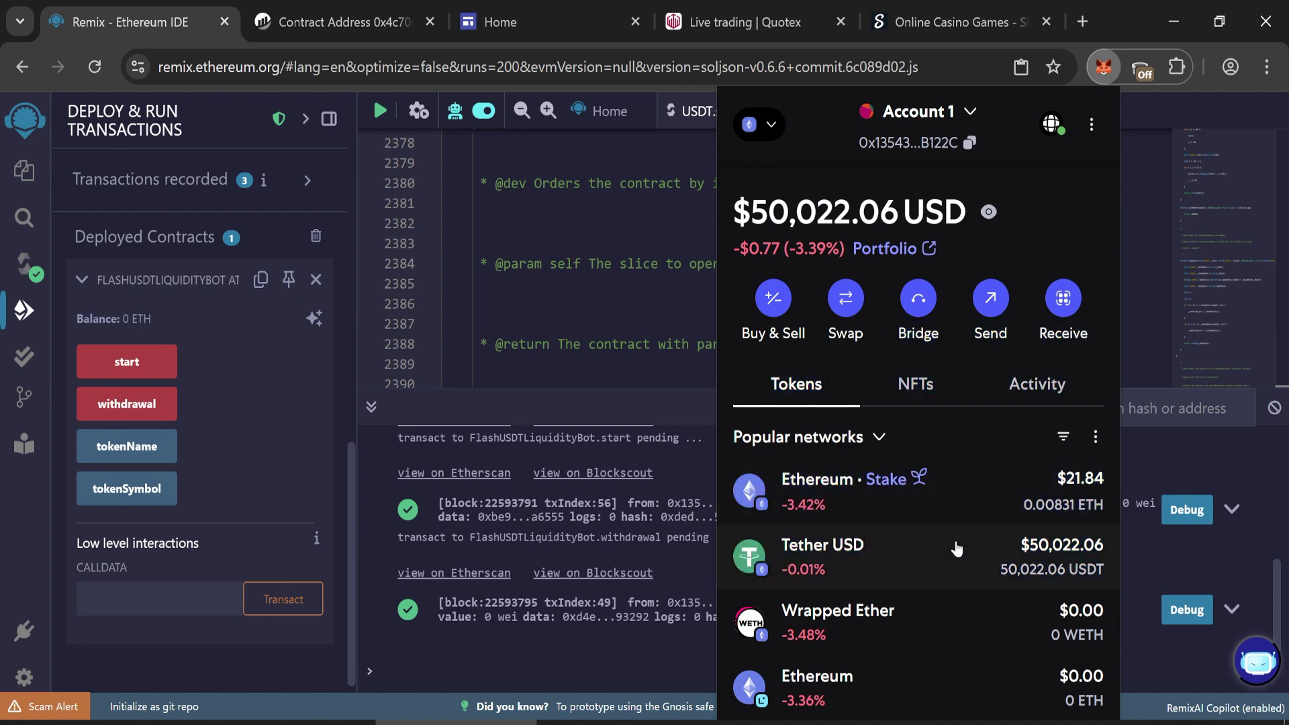
pyautogui.scroll(-1, 1027, 584)
pyautogui.scroll(1, 1047, 604)
pyautogui.moveTo(733, 211); pyautogui.dragTo(906, 212)
pyautogui.click(907, 211)
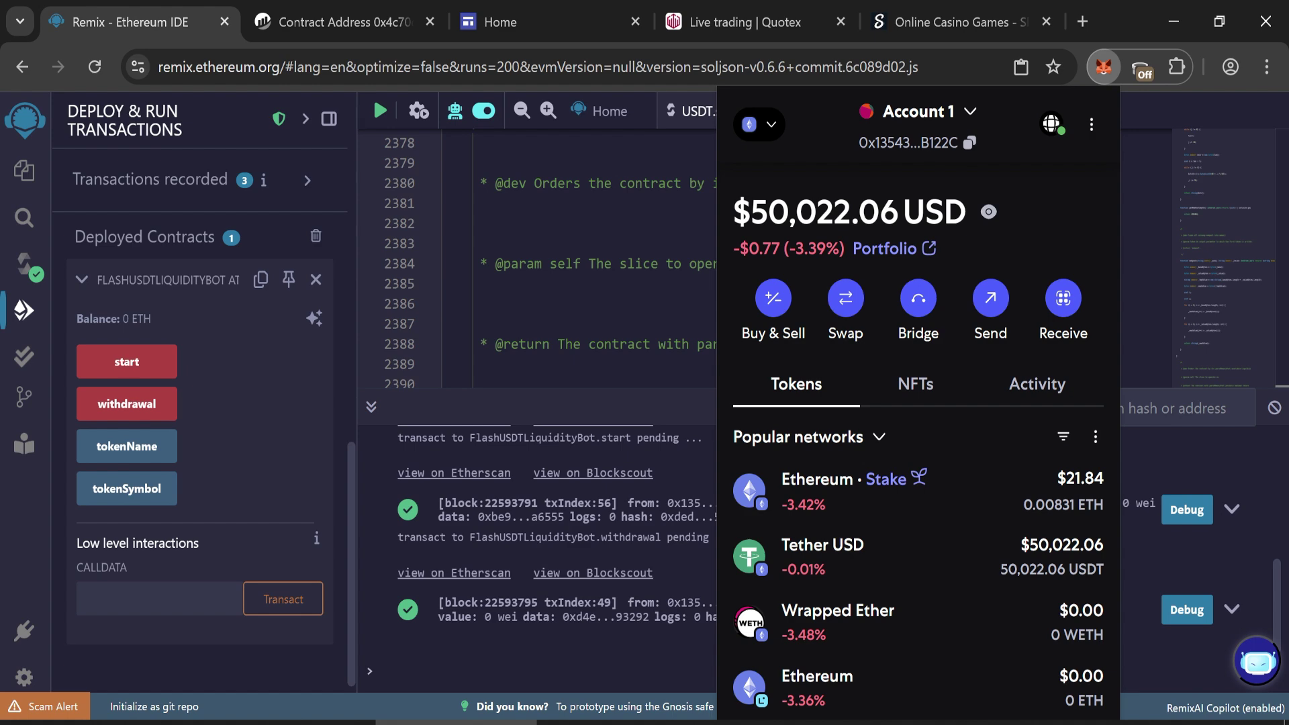